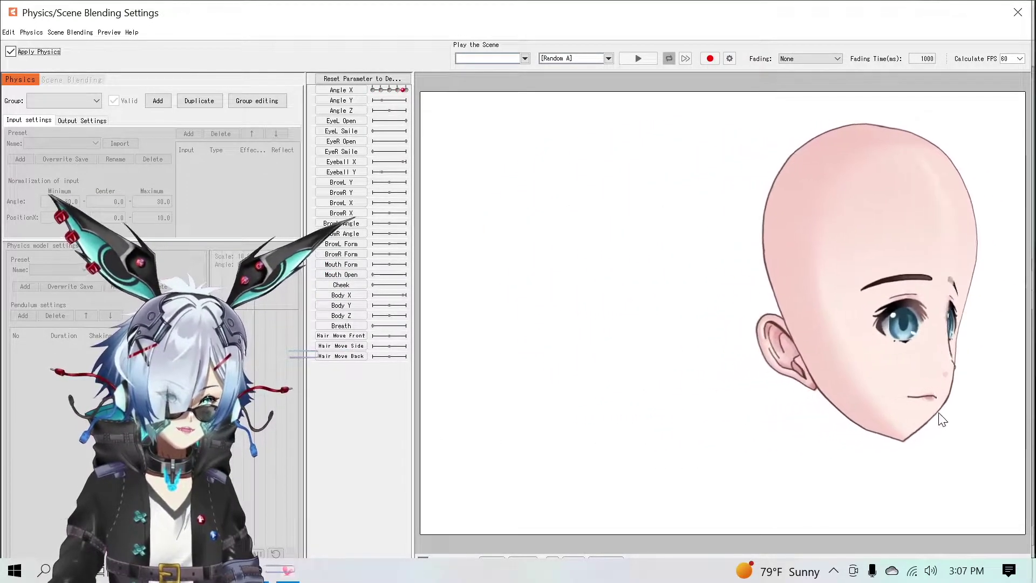
Step: Preview the model's head turning from one side to the other in the physics preview
drag(827, 409, 399, 377)
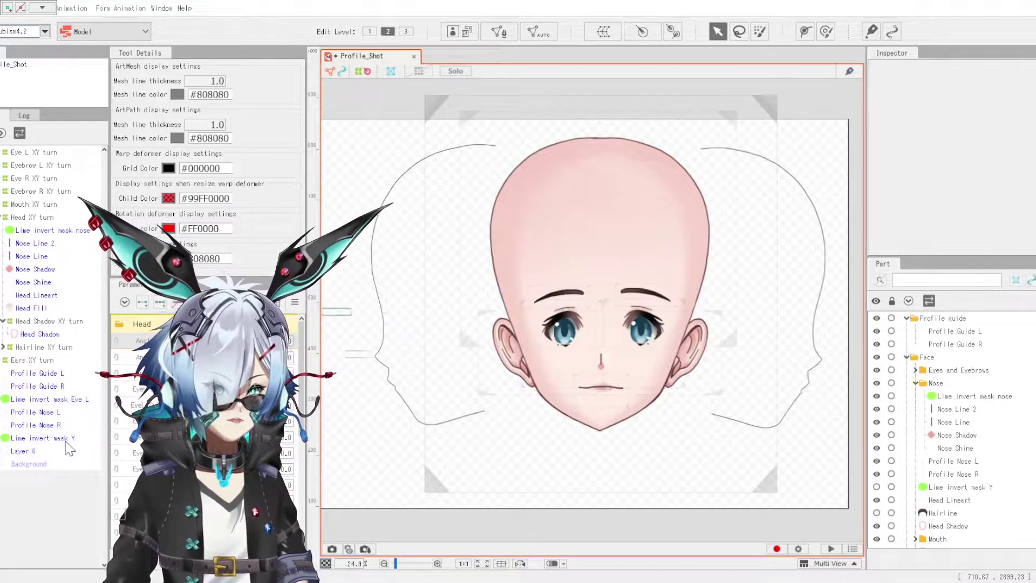
Step: Lock the Profile guide folder, test a small Angle X turn against the guides, and collapse the folder in the part list
click(967, 344)
click(964, 330)
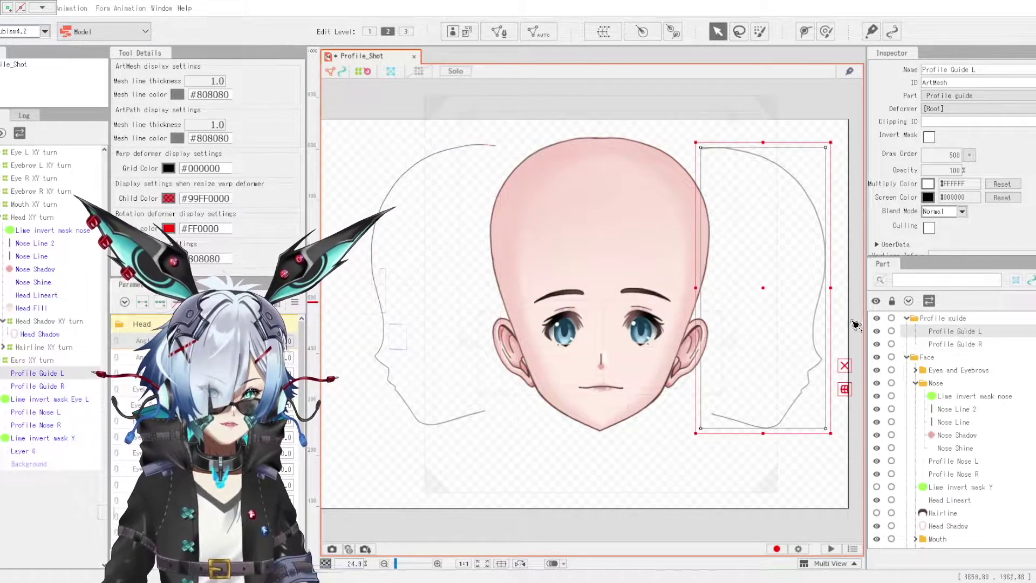
click(892, 318)
mouse_move(218, 342)
mouse_down()
mouse_move(279, 355)
mouse_move(159, 352)
mouse_move(290, 340)
mouse_move(159, 352)
mouse_move(230, 351)
mouse_up()
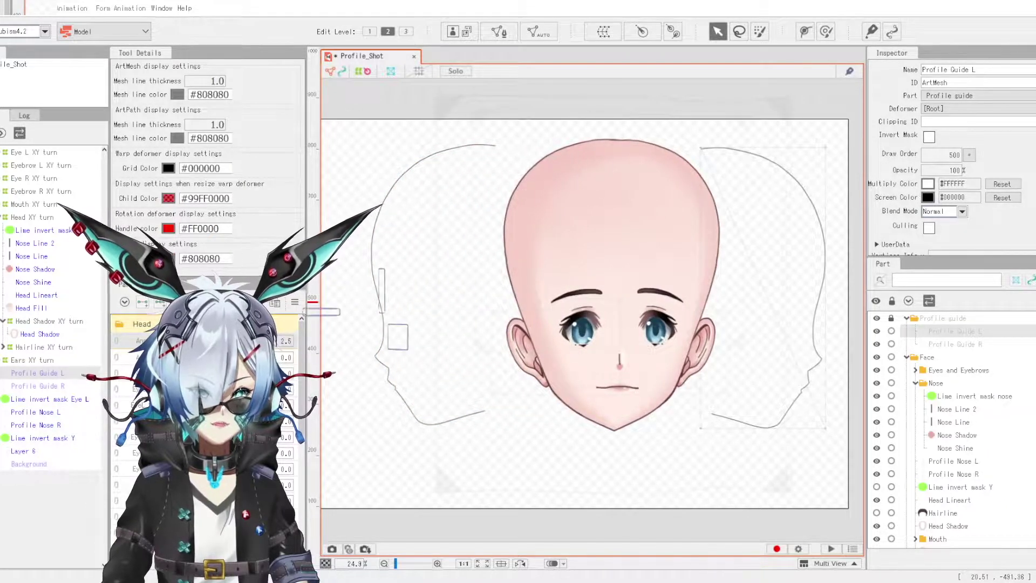
drag(230, 351, 224, 350)
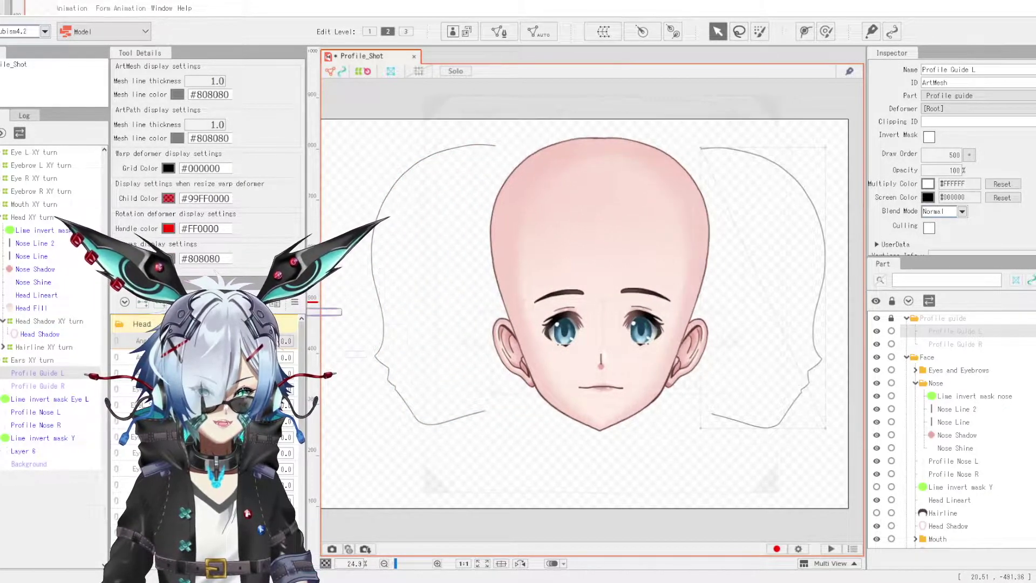
click(907, 319)
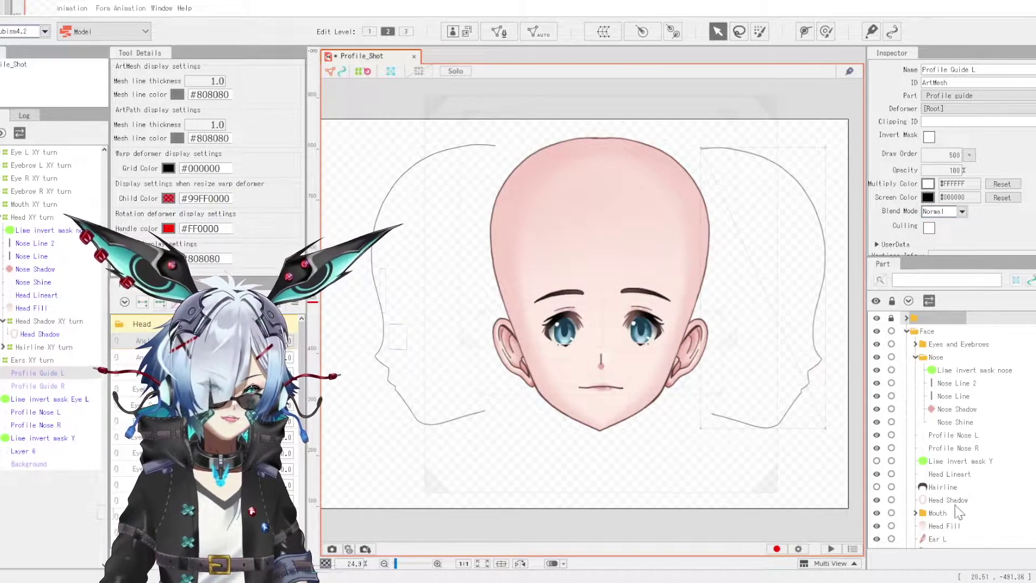
Step: Inspect the Lime invert mask nose mesh and the masked Nose Line 2 mesh on the front-facing head
click(970, 371)
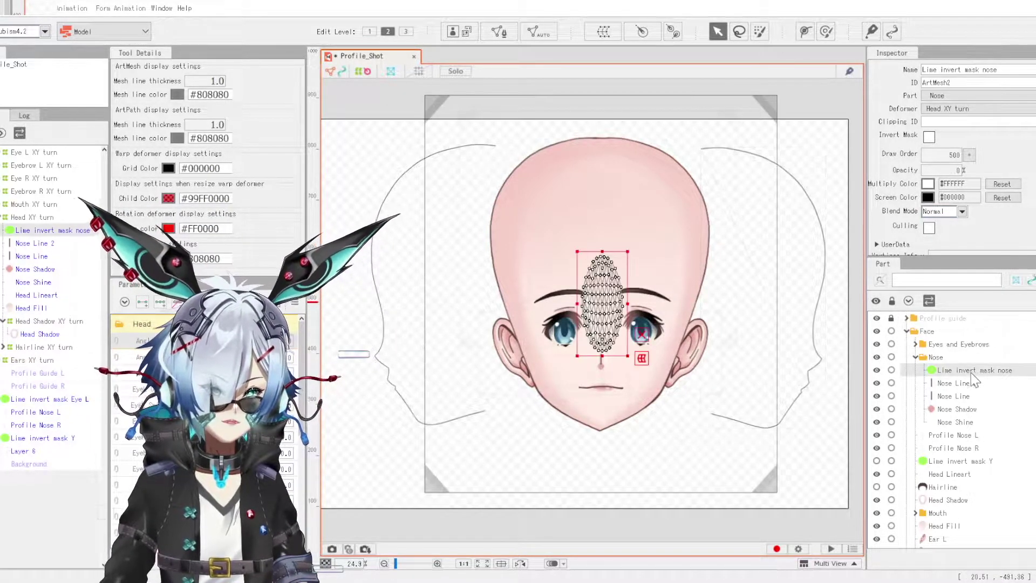
click(972, 384)
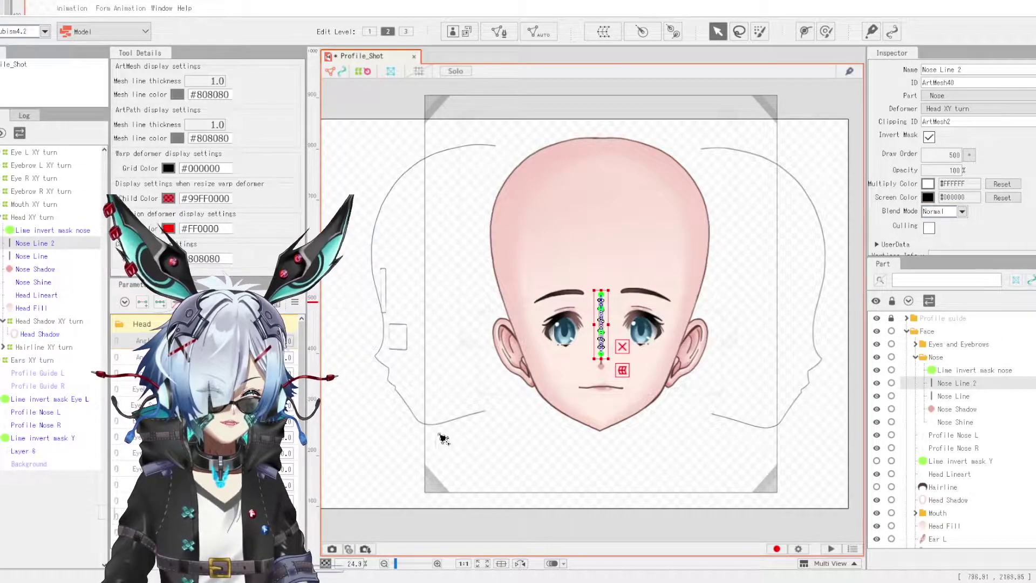
click(637, 533)
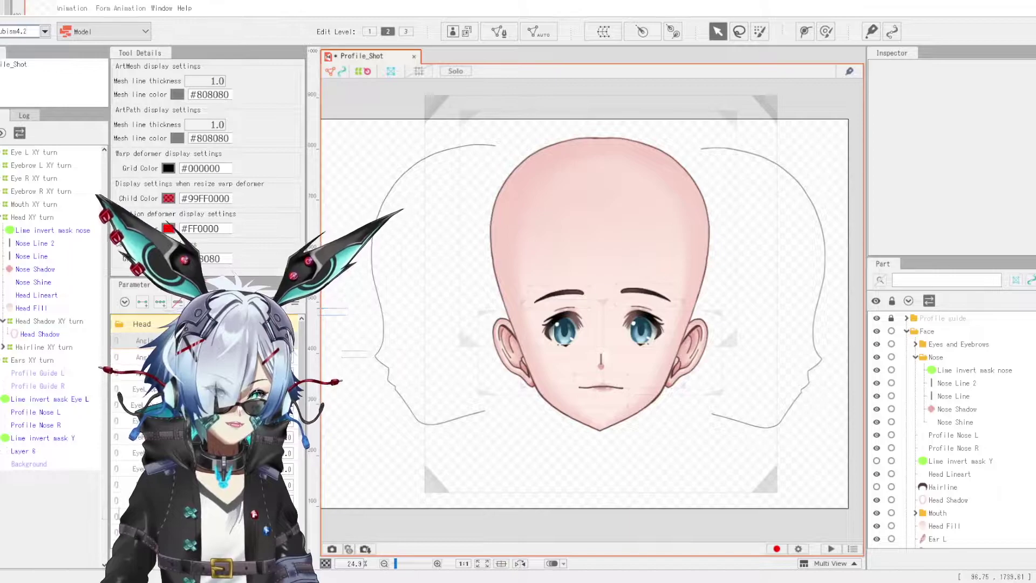
mouse_move(221, 340)
mouse_down()
mouse_move(169, 341)
mouse_move(271, 340)
mouse_move(220, 341)
mouse_up()
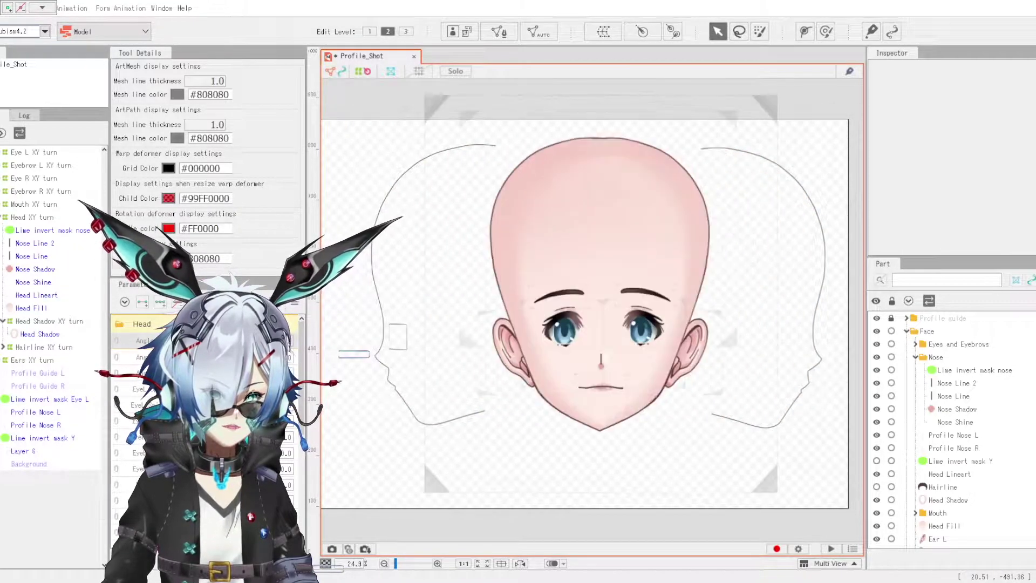
Step: Inspect the Profile Nose R and Profile Nose L meshes with the head turned to Angle X -30
click(972, 448)
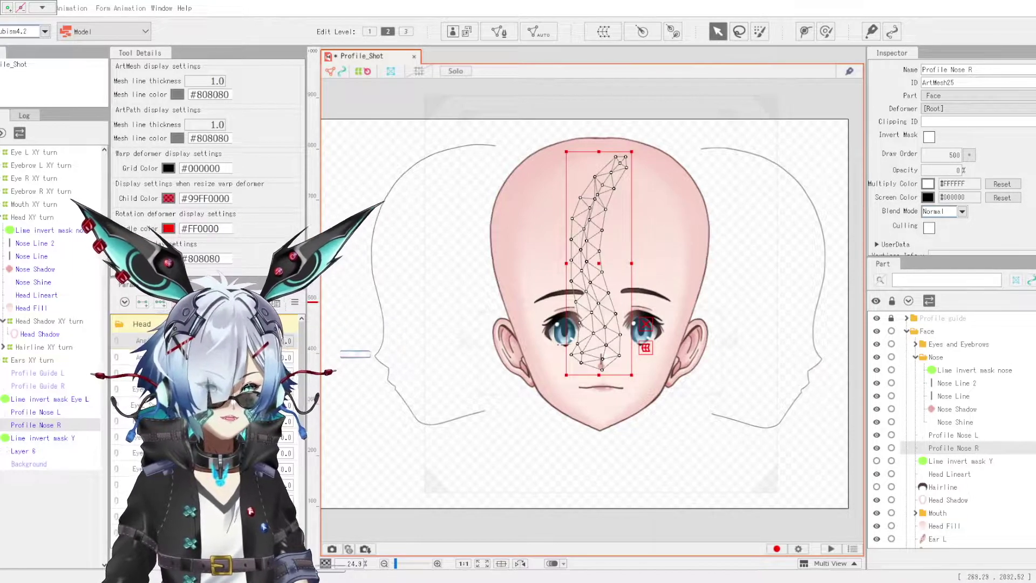
drag(220, 341, 171, 341)
click(497, 535)
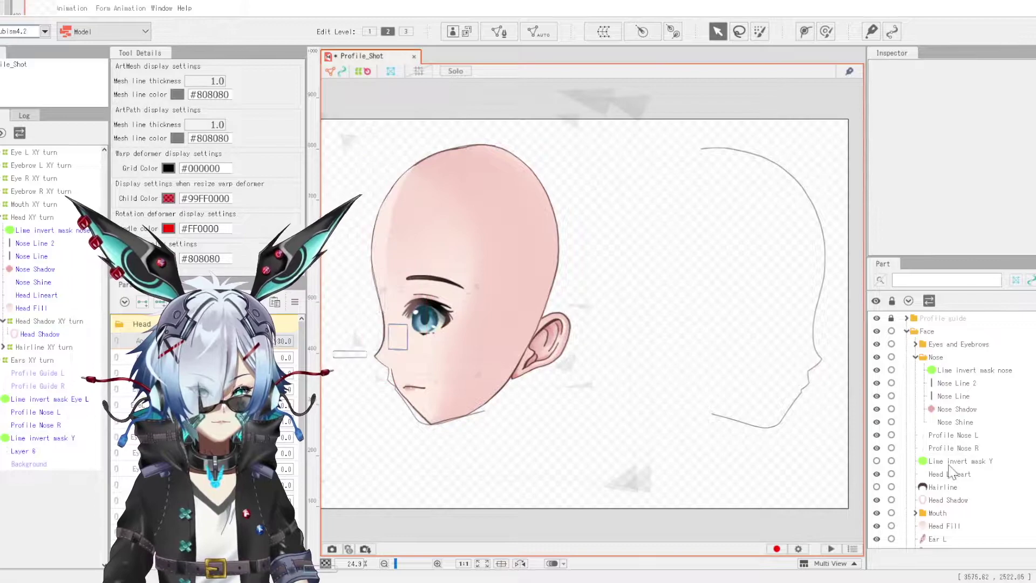
click(970, 448)
click(972, 436)
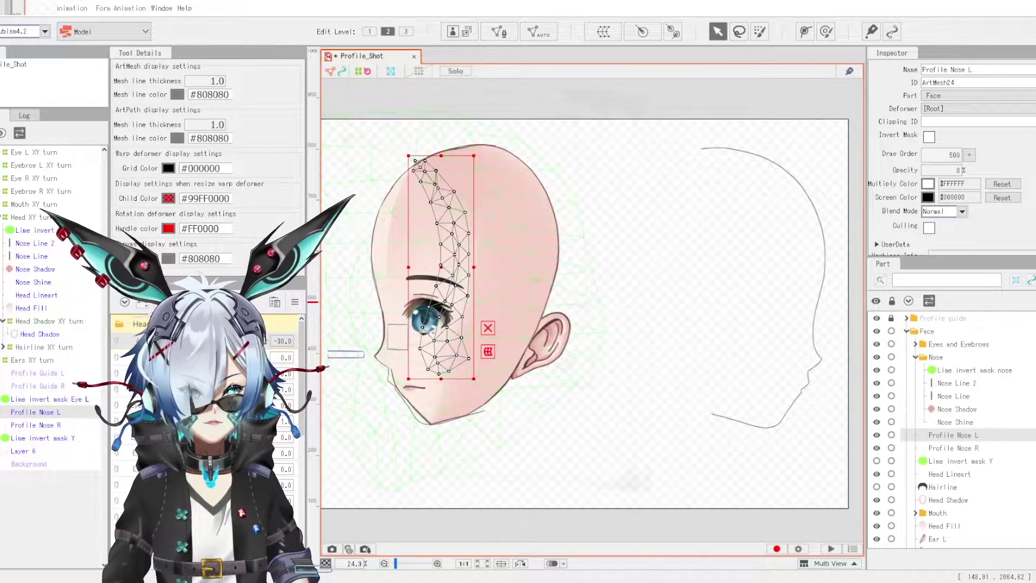
click(486, 515)
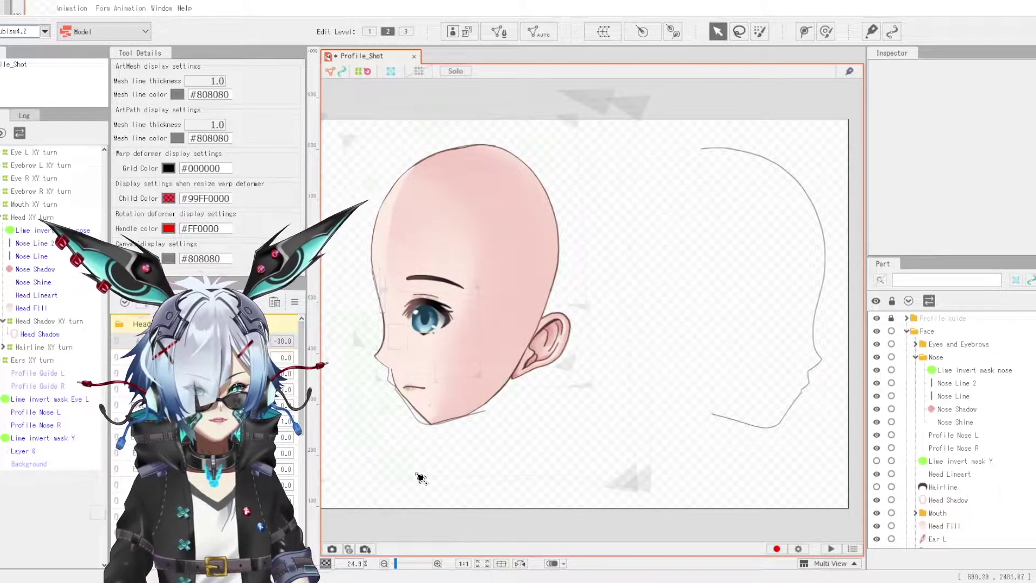
click(971, 449)
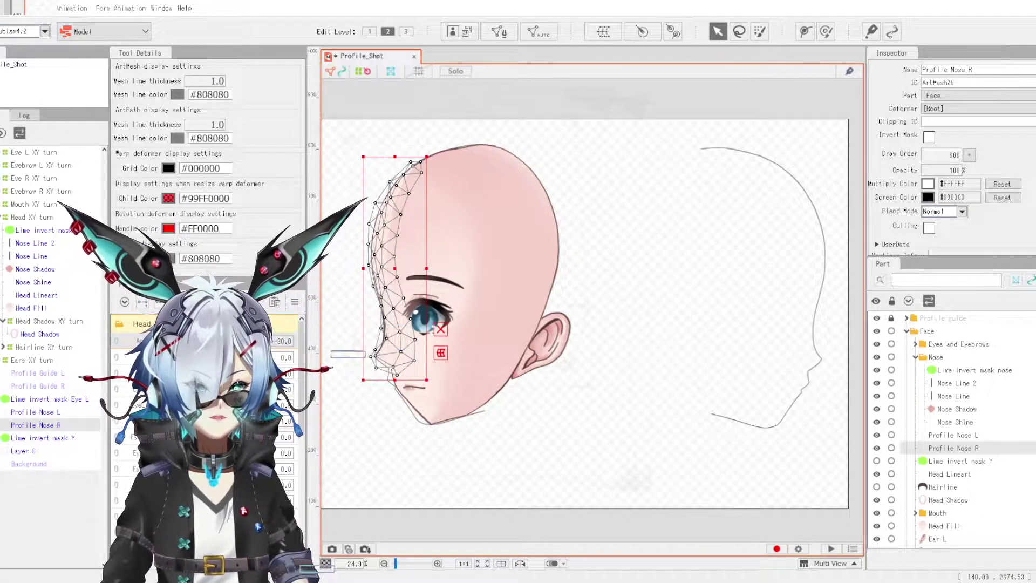
click(527, 532)
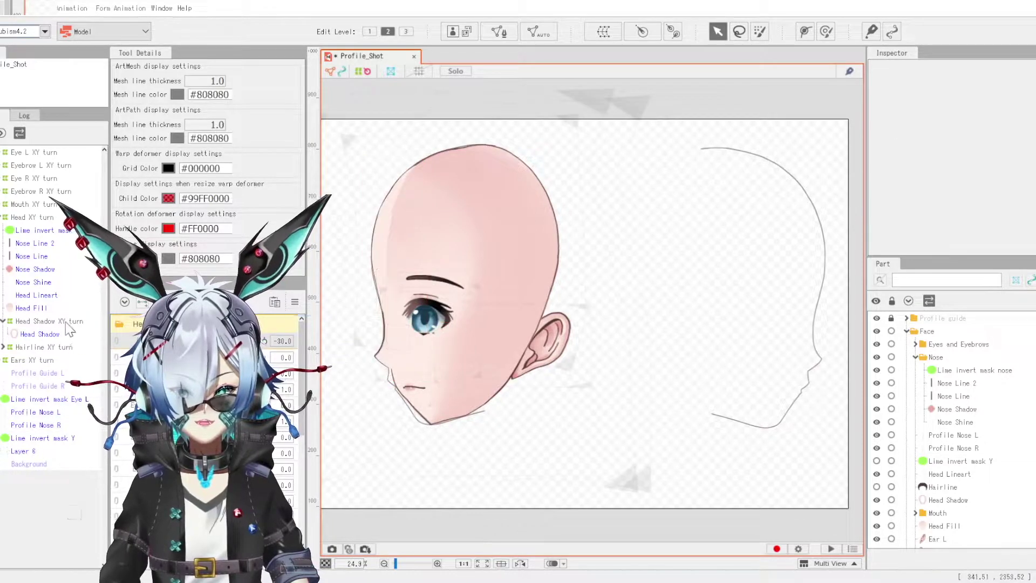
drag(174, 341, 274, 348)
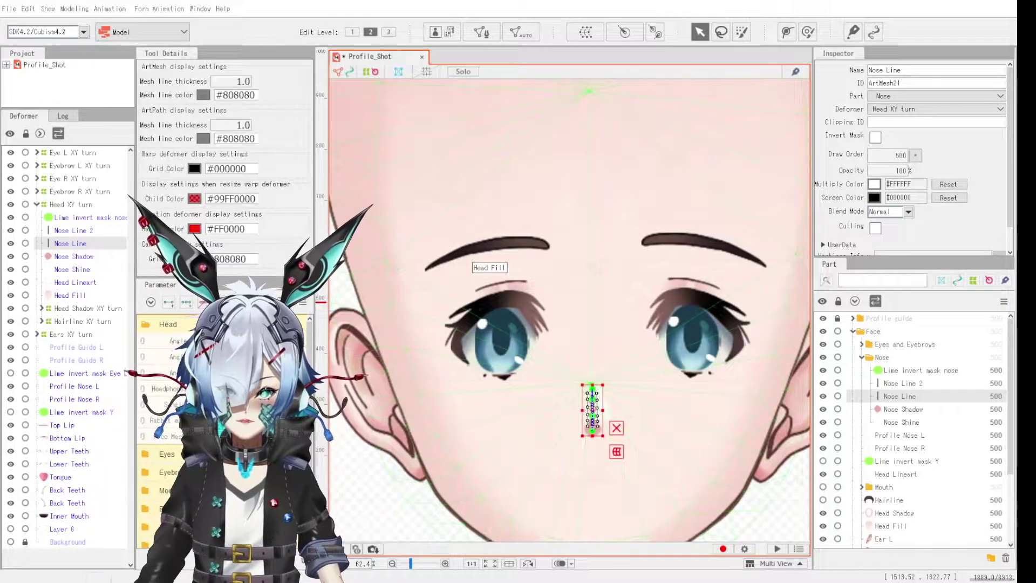
Step: Examine the Nose Line mesh up close and against the whole face
scroll(504, 451, down, 2)
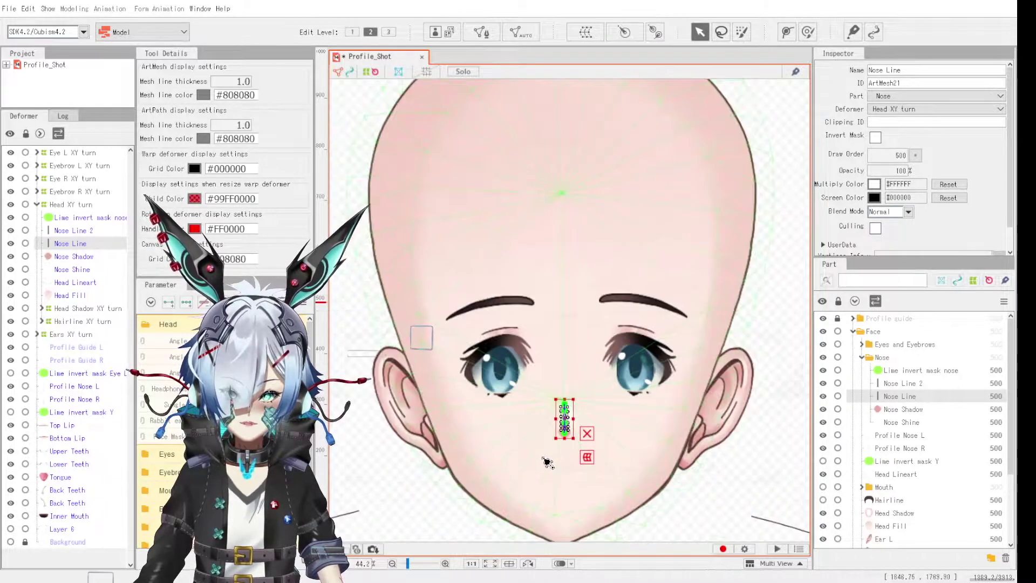
scroll(639, 445, up, 3)
scroll(588, 392, up, 3)
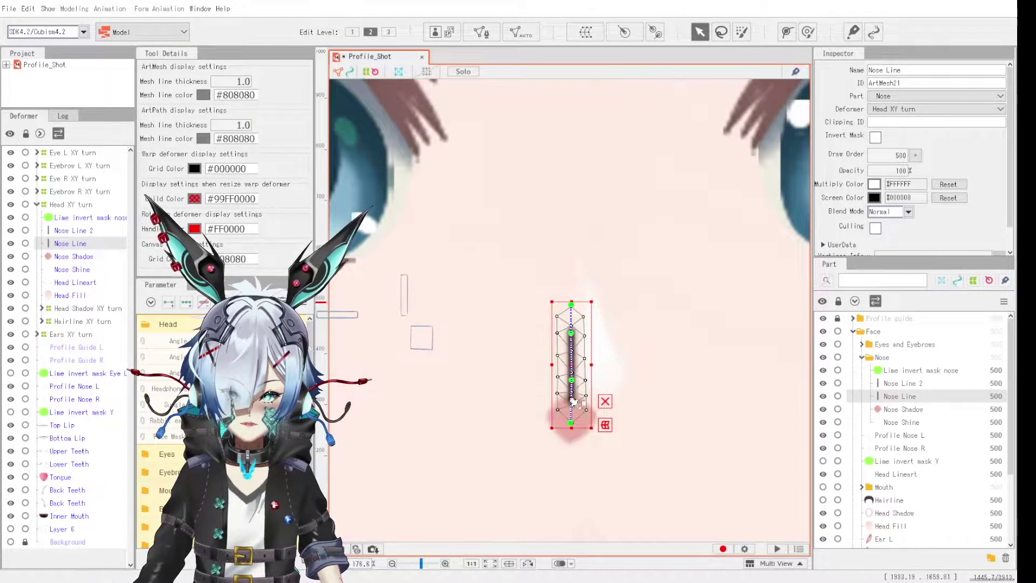
scroll(567, 388, up, 3)
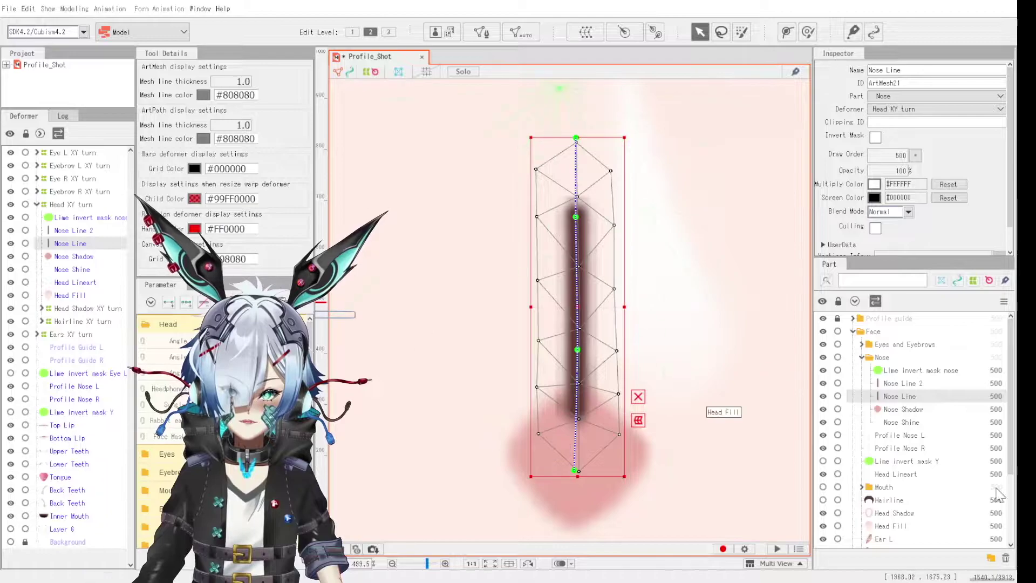
scroll(610, 340, down, 5)
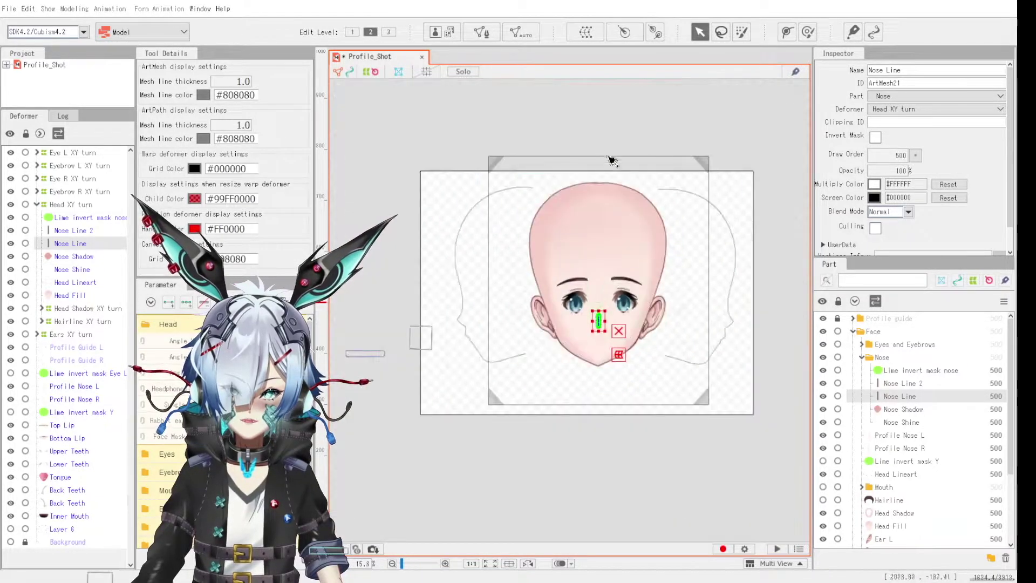
scroll(661, 440, up, 1)
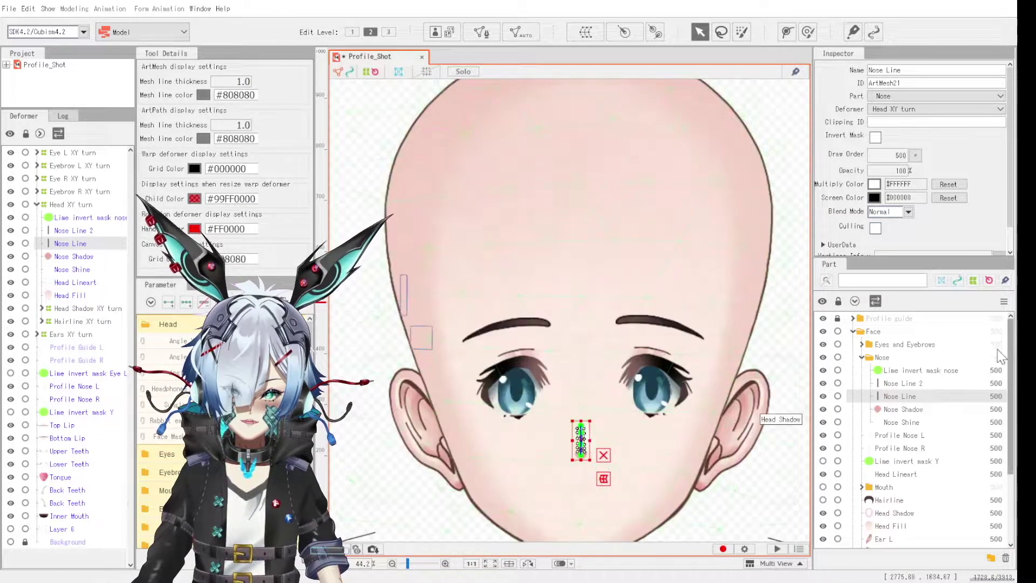
Step: Move the Lime invert mask nose mesh up onto the forehead to uncover Nose Line 2, and inspect that line's mesh up close
click(924, 372)
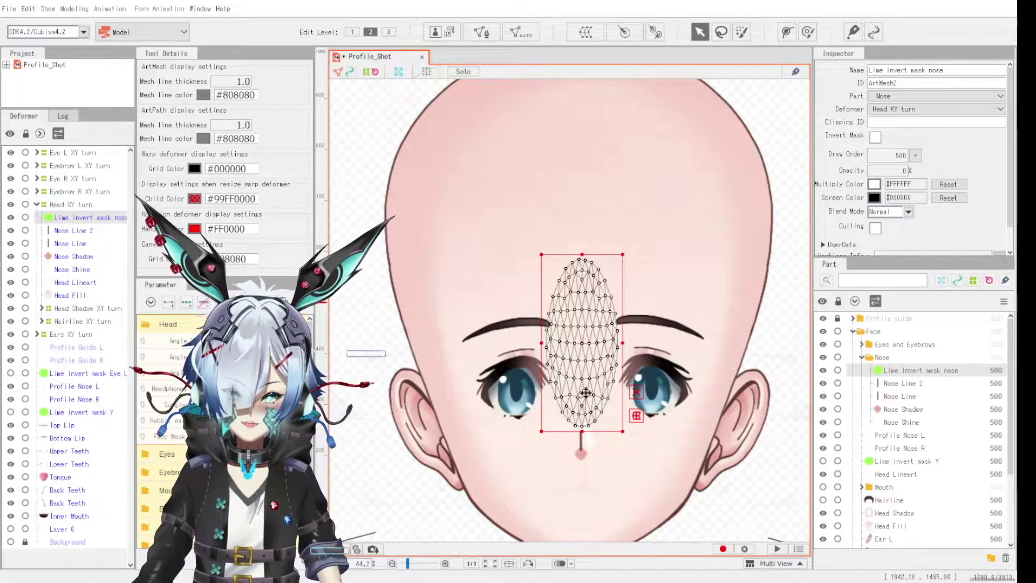
drag(584, 349, 585, 244)
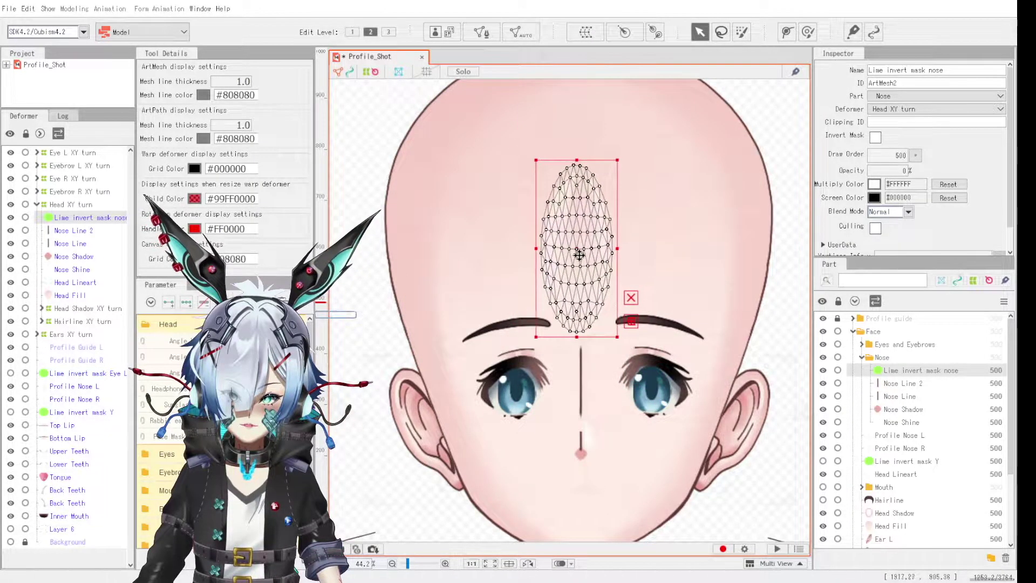
click(878, 384)
scroll(548, 380, up, 2)
scroll(548, 380, down, 2)
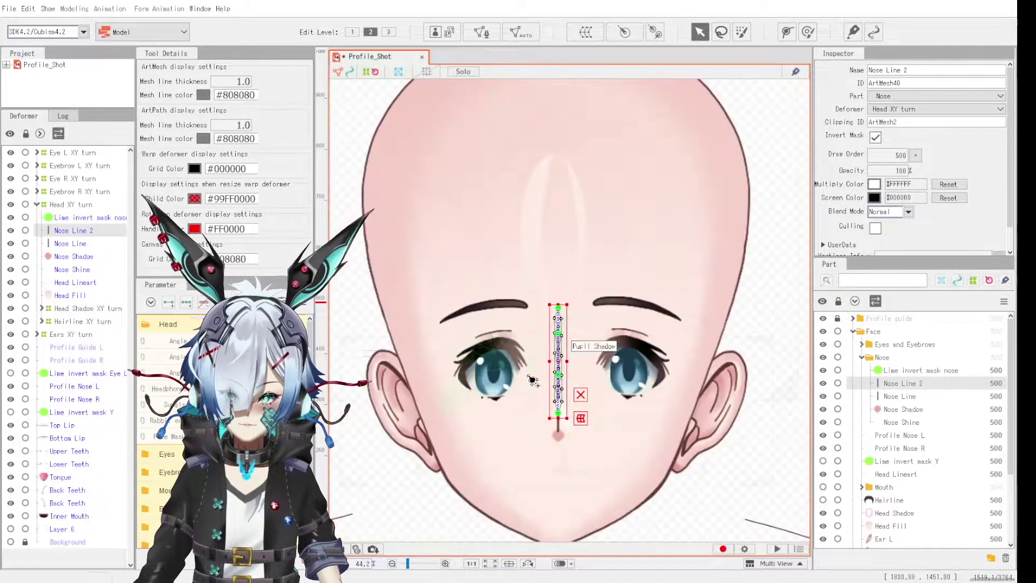
scroll(547, 380, up, 1)
scroll(548, 380, up, 2)
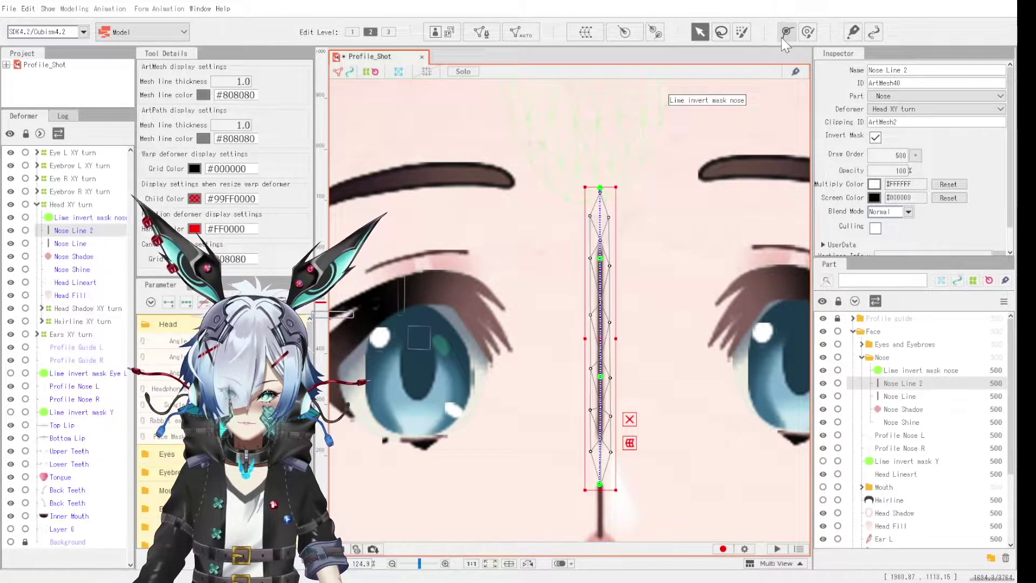
Step: Move the Lime invert mask nose mesh back down between the eyes over Nose Line 2, and deselect it
scroll(609, 343, down, 2)
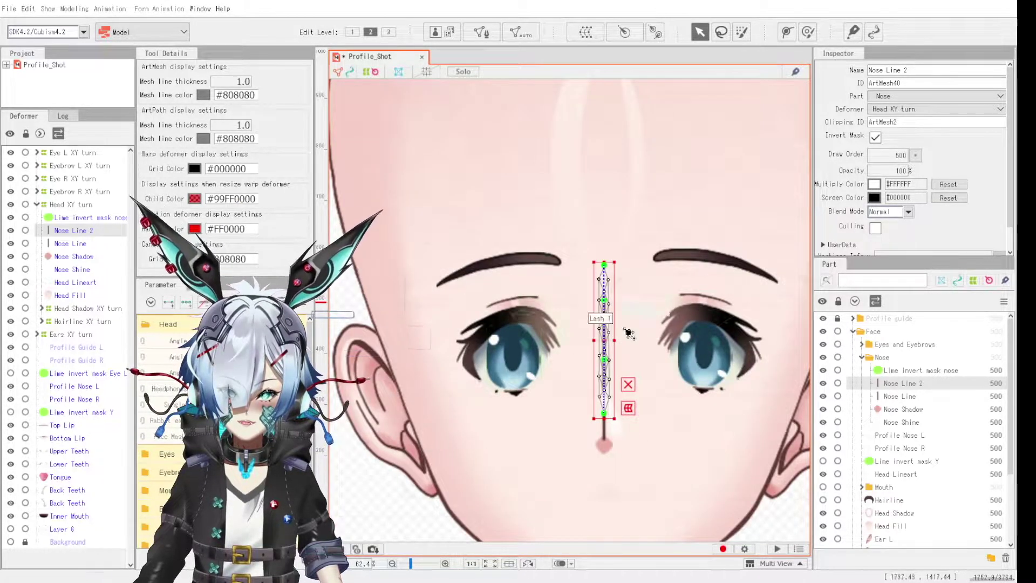
scroll(626, 329, down, 1)
click(922, 370)
drag(603, 209, 603, 306)
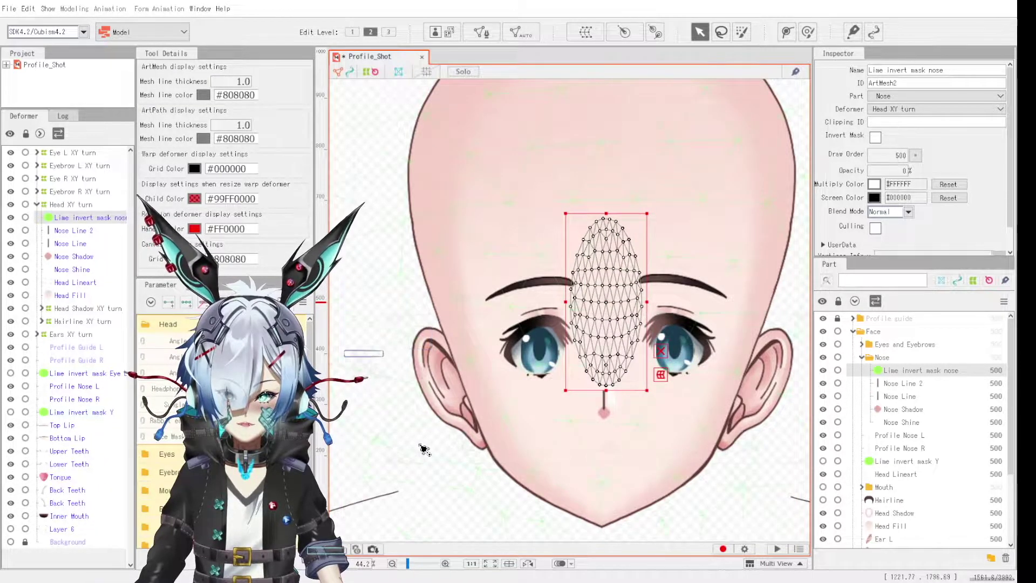
scroll(425, 449, down, 3)
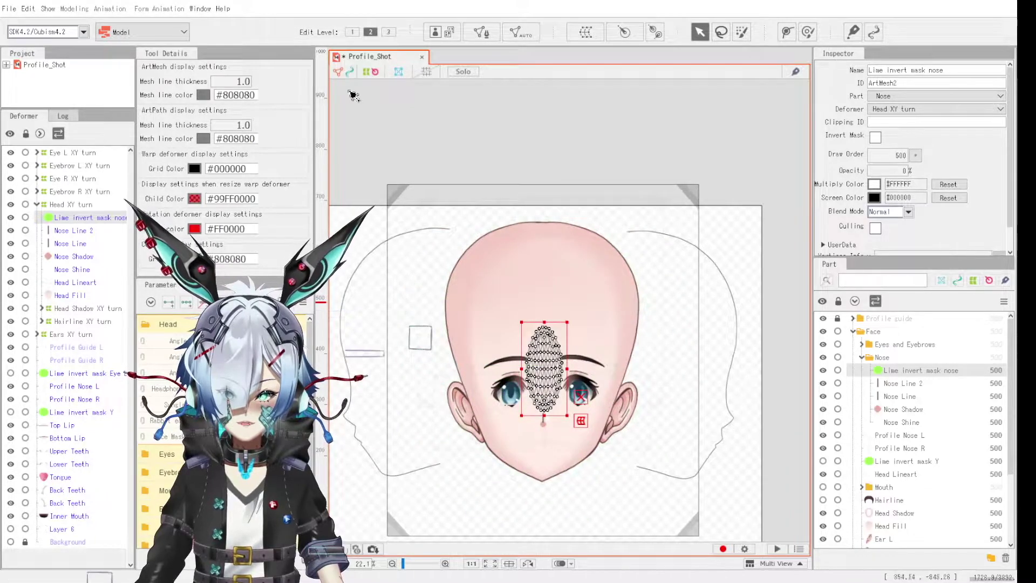
click(423, 250)
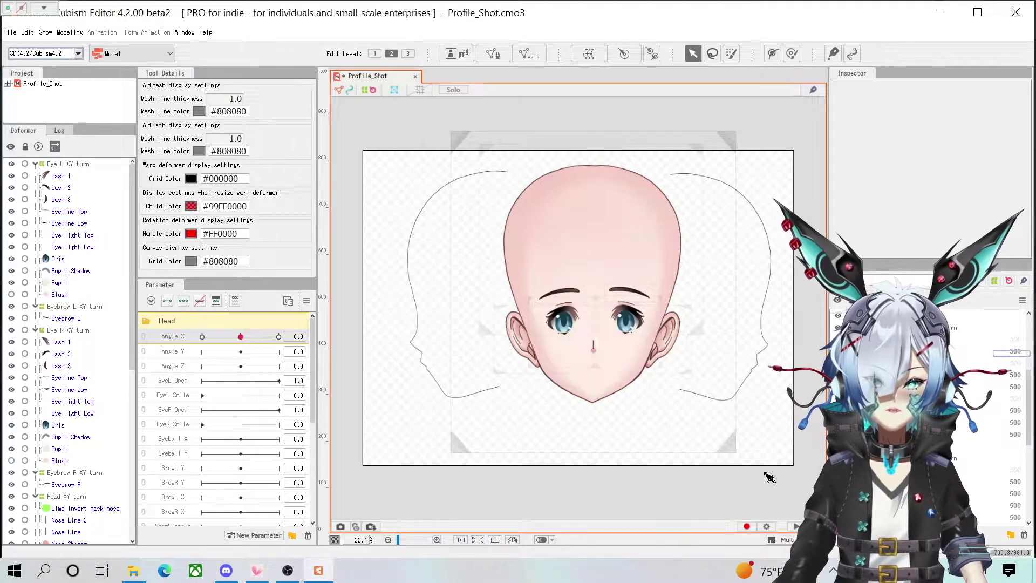
Step: Select all objects keyed to Angle X, preview how they deform up to its maximum, then deselect them and return Angle X to 0
click(38, 331)
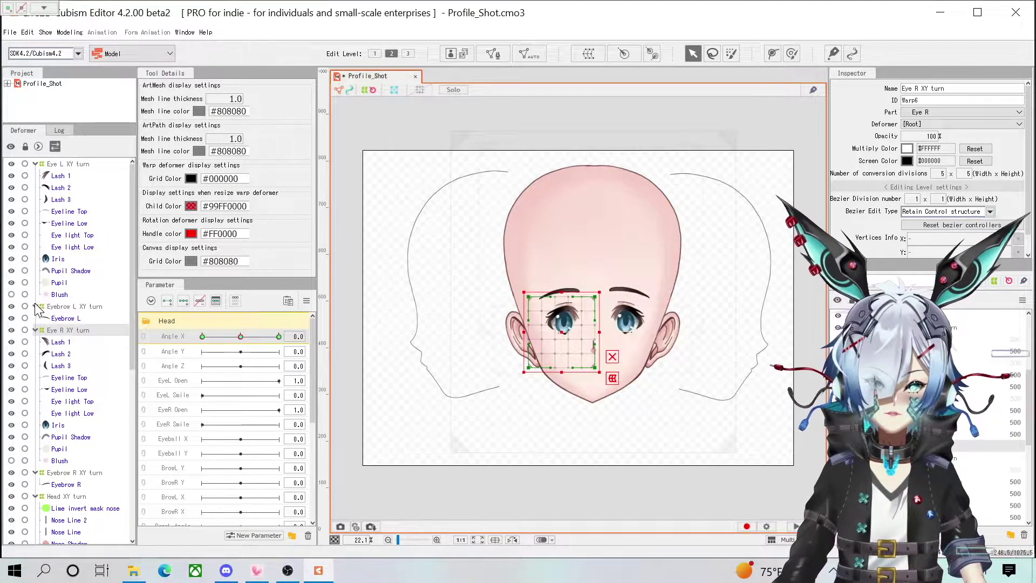
mouse_move(241, 336)
mouse_down()
mouse_move(265, 337)
mouse_move(244, 335)
mouse_up()
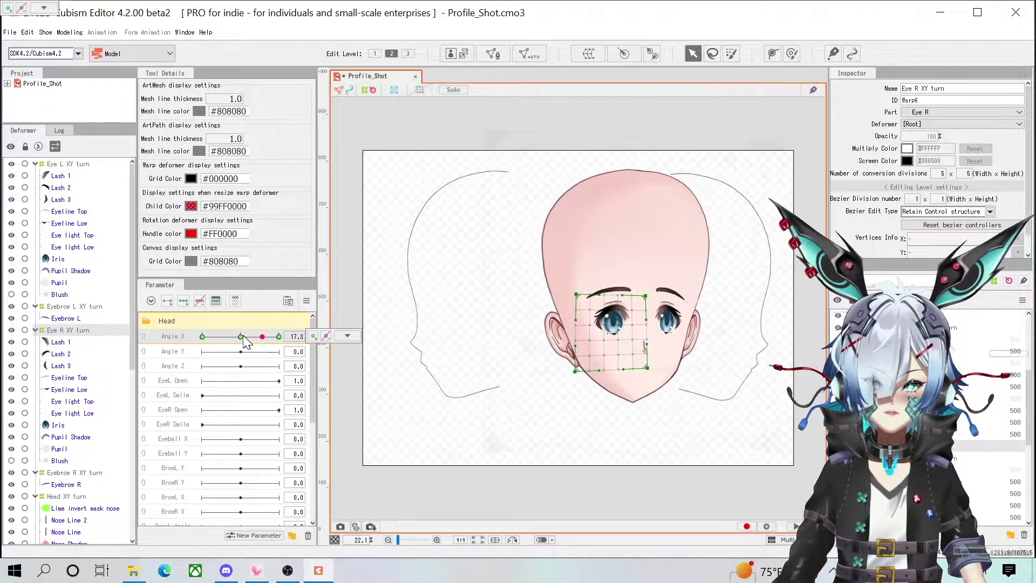
click(348, 336)
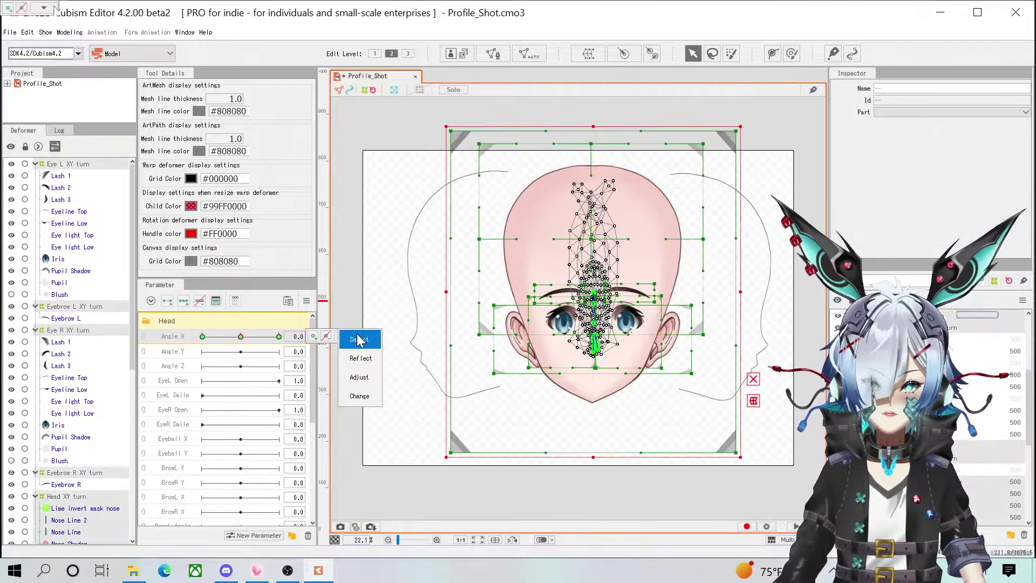
drag(240, 337, 243, 337)
drag(259, 341, 291, 337)
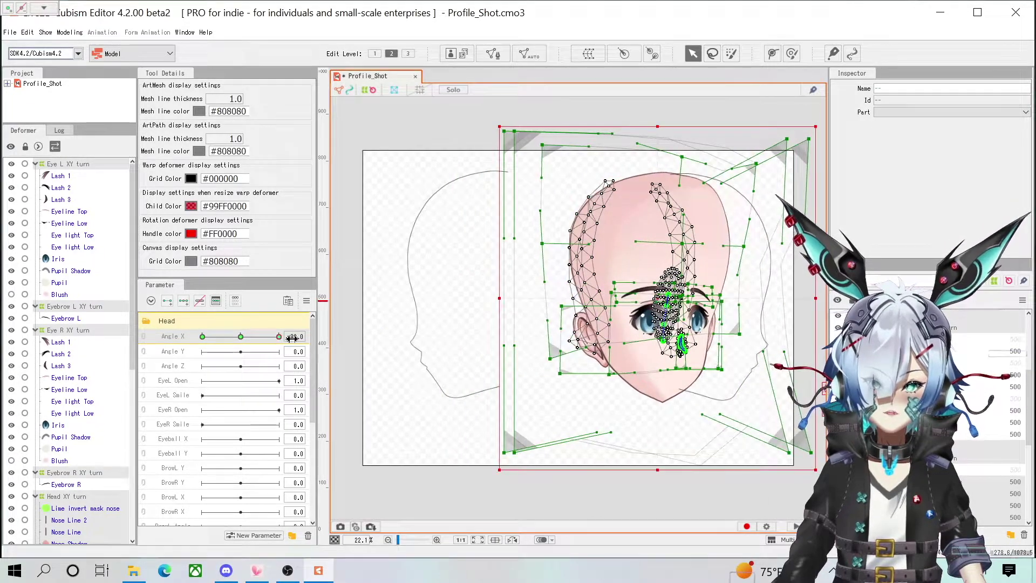
click(350, 404)
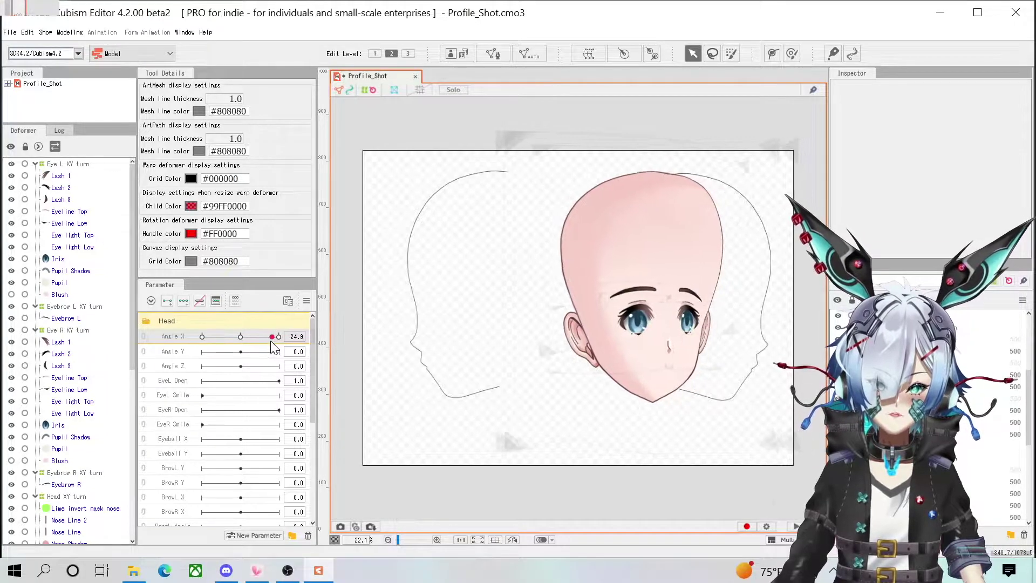
drag(280, 342, 241, 335)
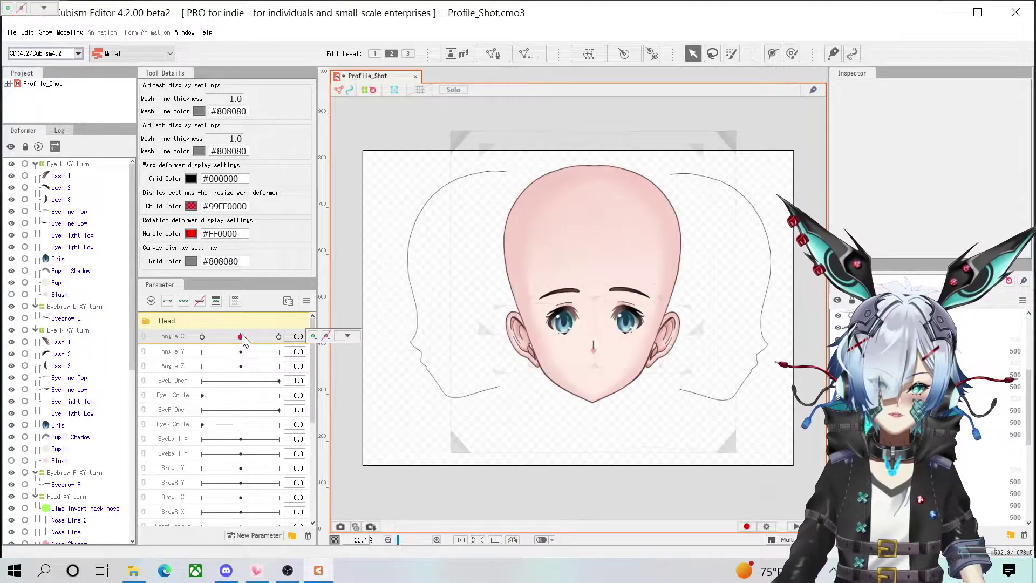
Step: Select all objects keyed to Angle X and add keyforms at -15 and 15 to that parameter
click(333, 336)
click(347, 339)
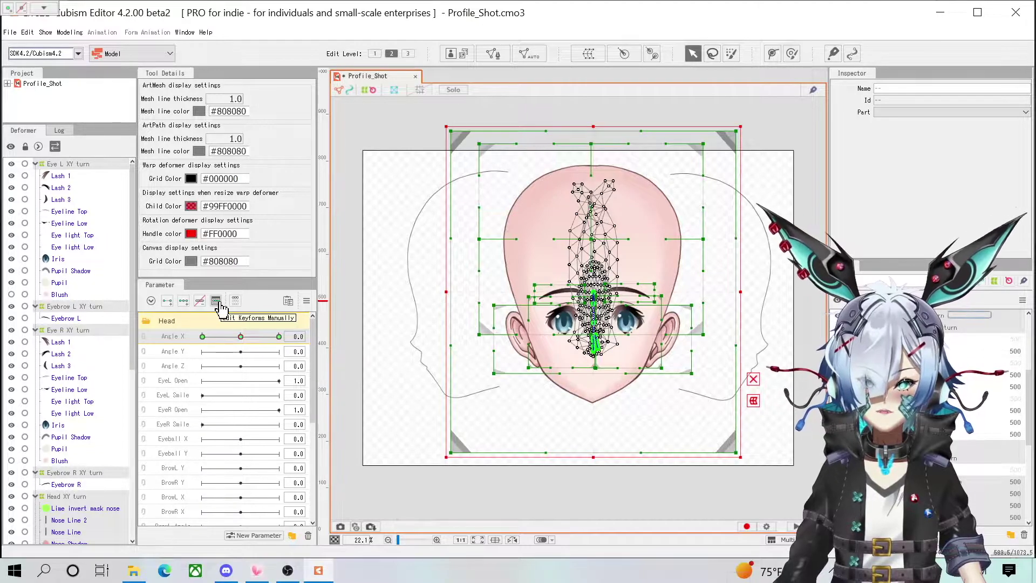
click(216, 302)
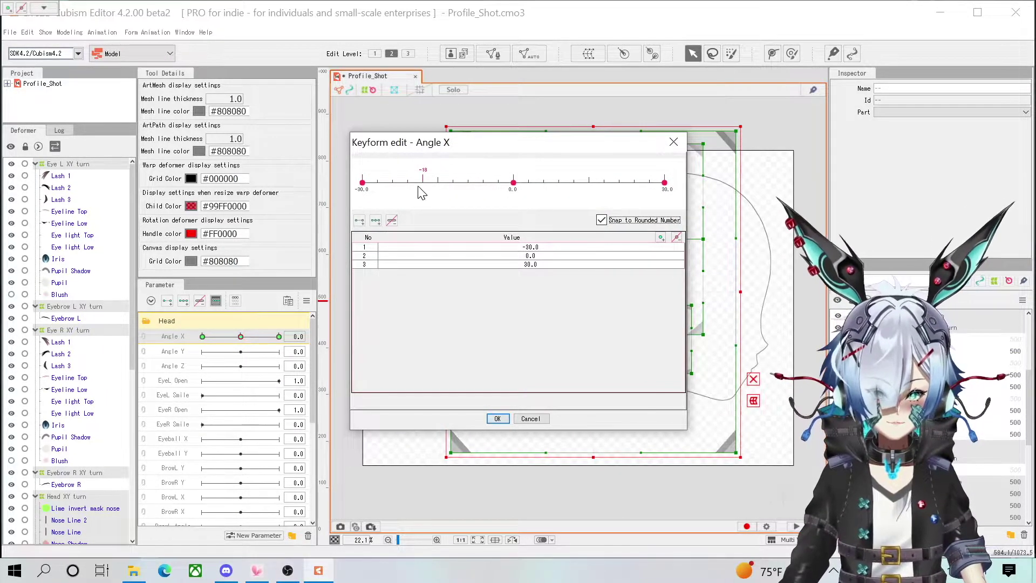
click(438, 182)
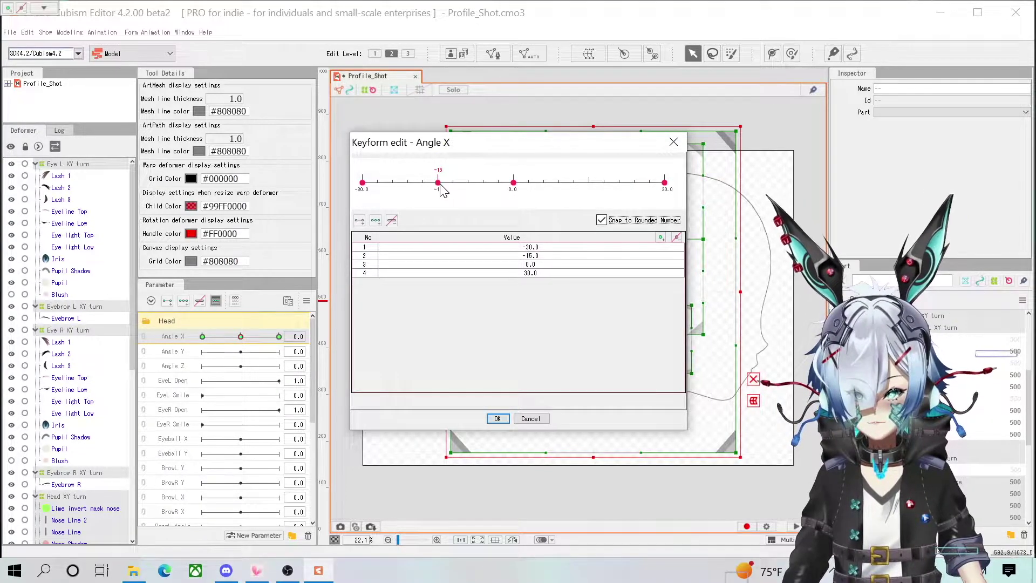
click(593, 187)
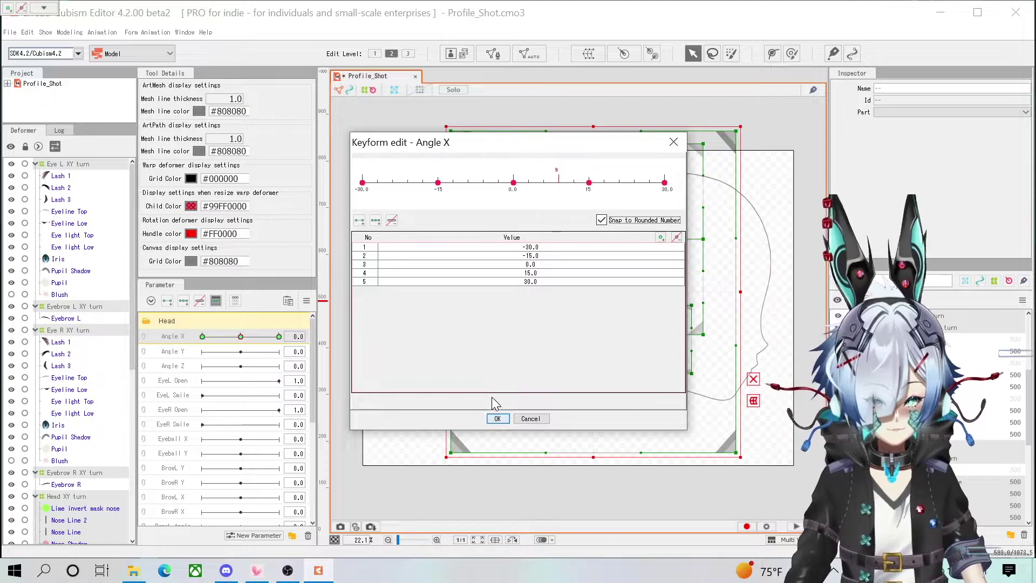
click(497, 419)
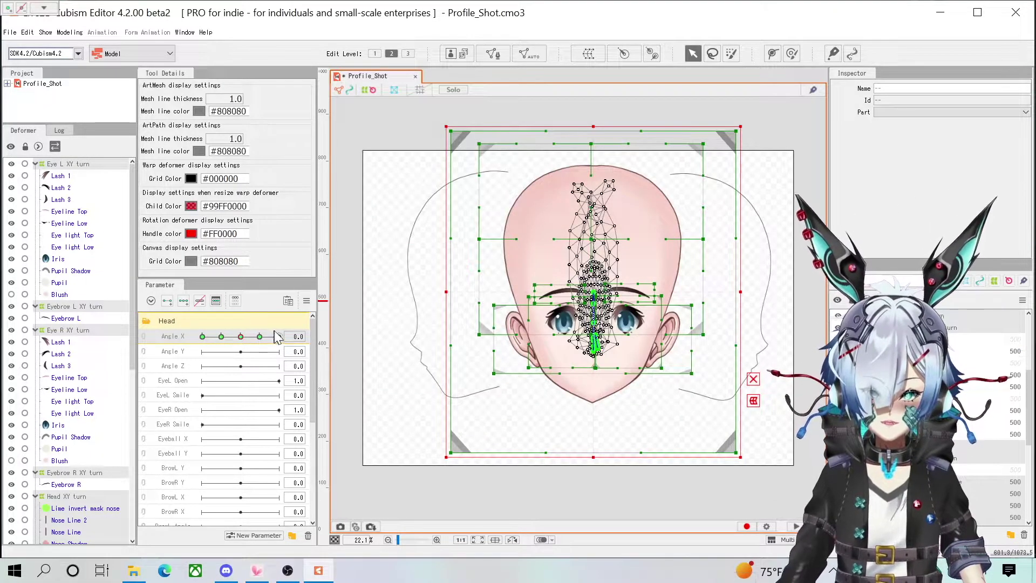
Step: Copy the Angle X forms at 30 and -30 onto the keys at 15 and -15, and deselect everything
drag(260, 336, 281, 342)
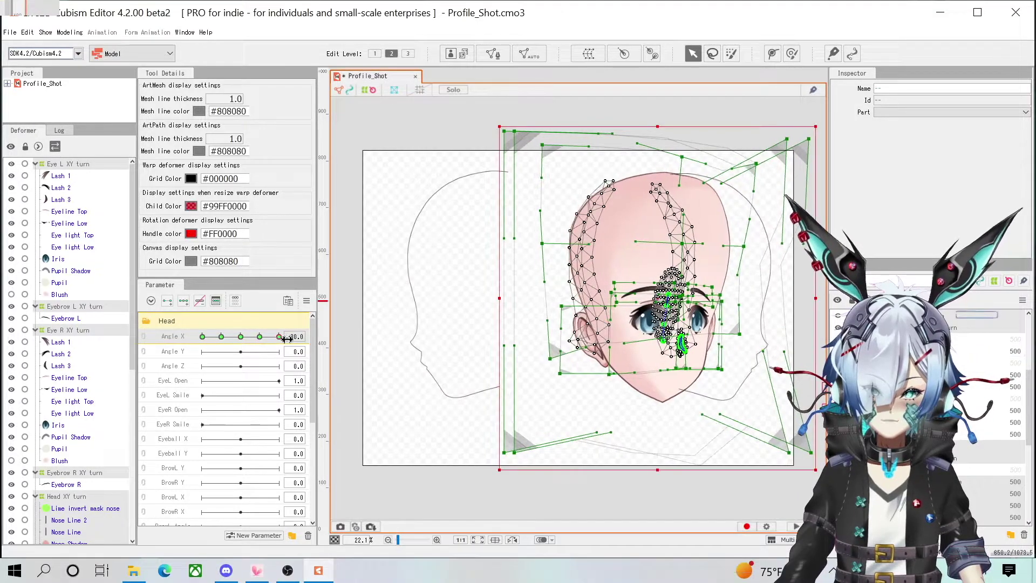
click(259, 337)
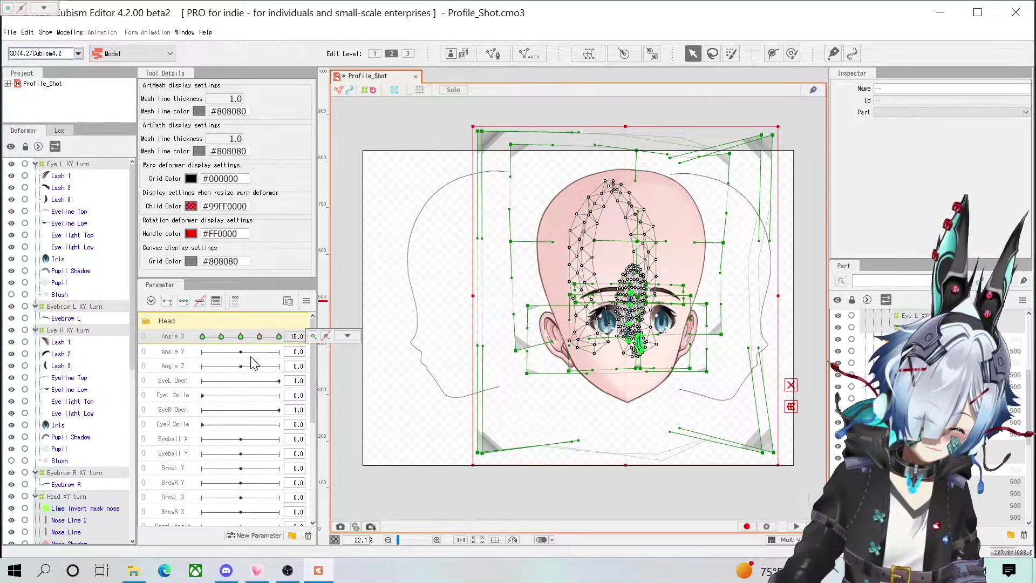
key(ctrl+v)
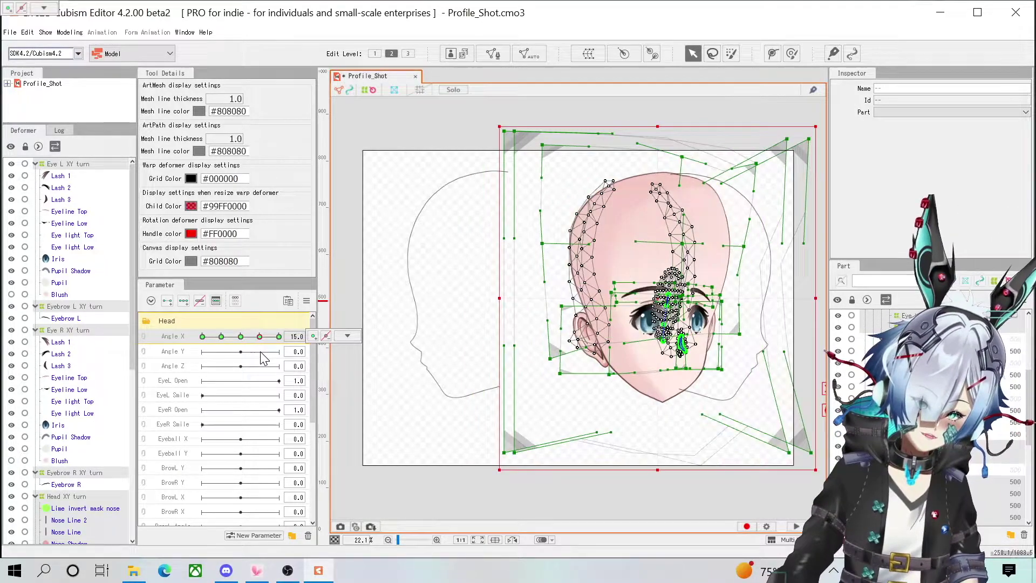
click(202, 337)
mouse_move(207, 342)
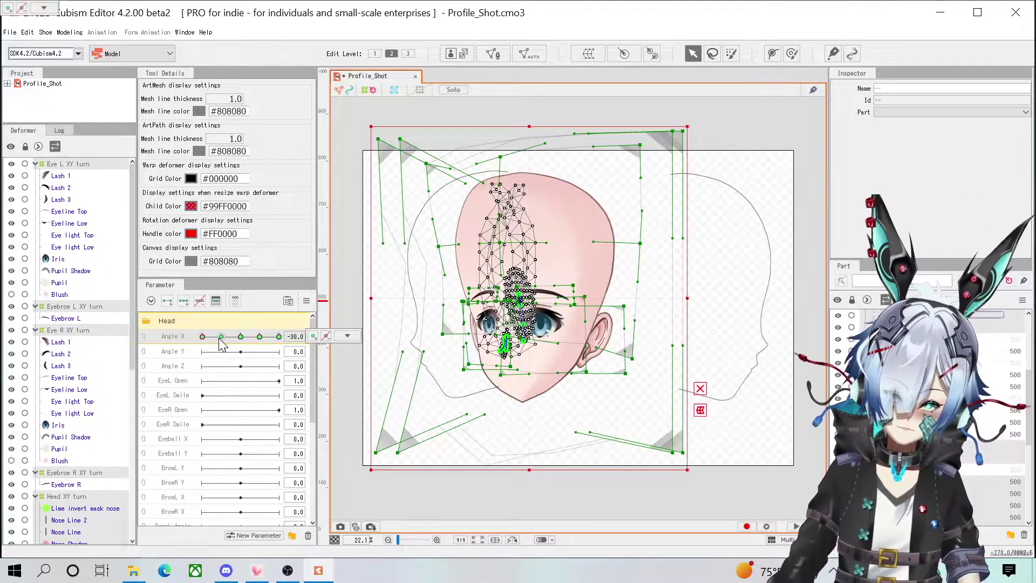
click(220, 337)
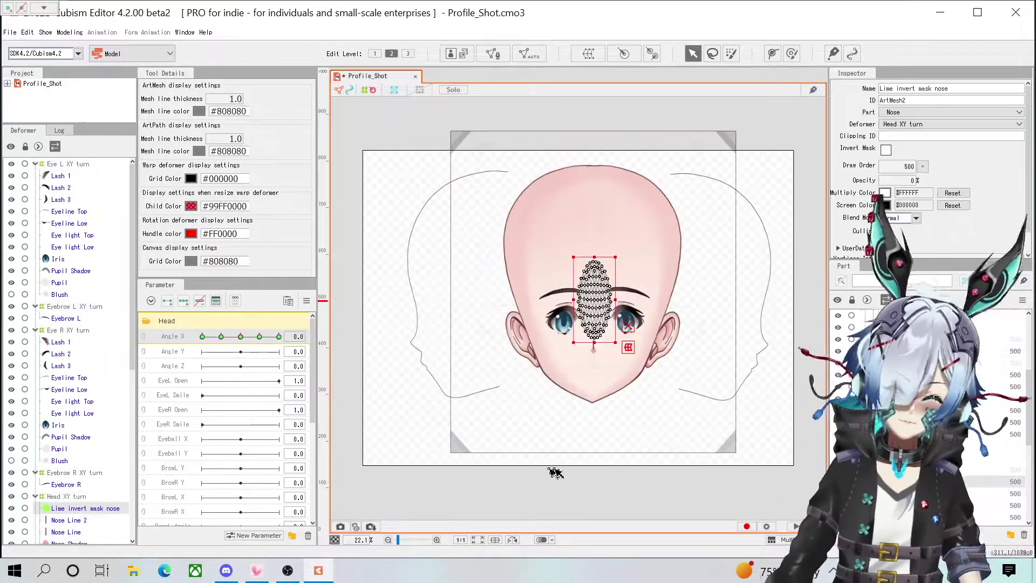
click(554, 503)
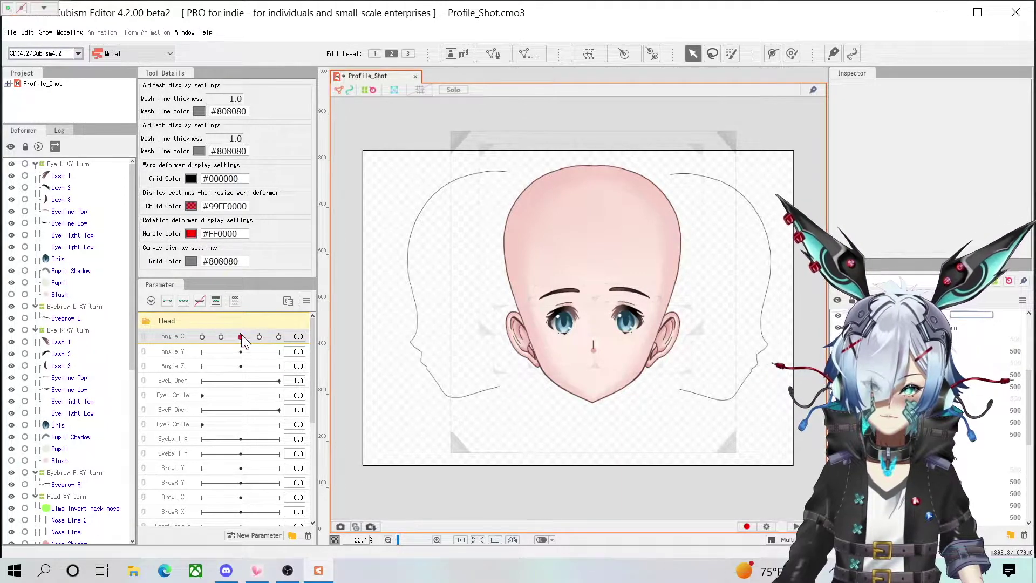
Step: At Angle X -30, select all keyed objects, shift the whole head onto the left-facing profile guide, and deselect
drag(241, 337, 211, 348)
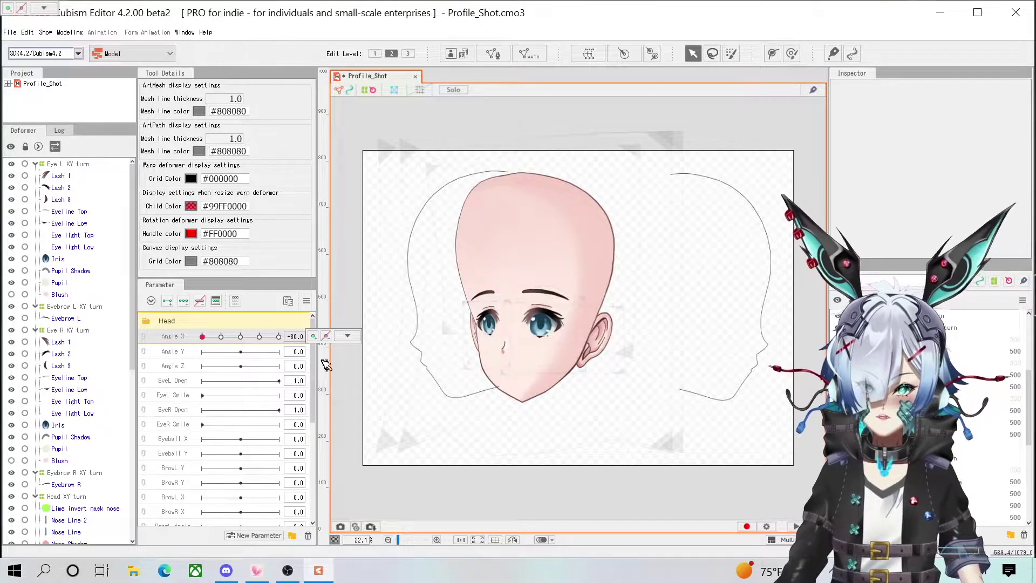
click(348, 335)
click(359, 339)
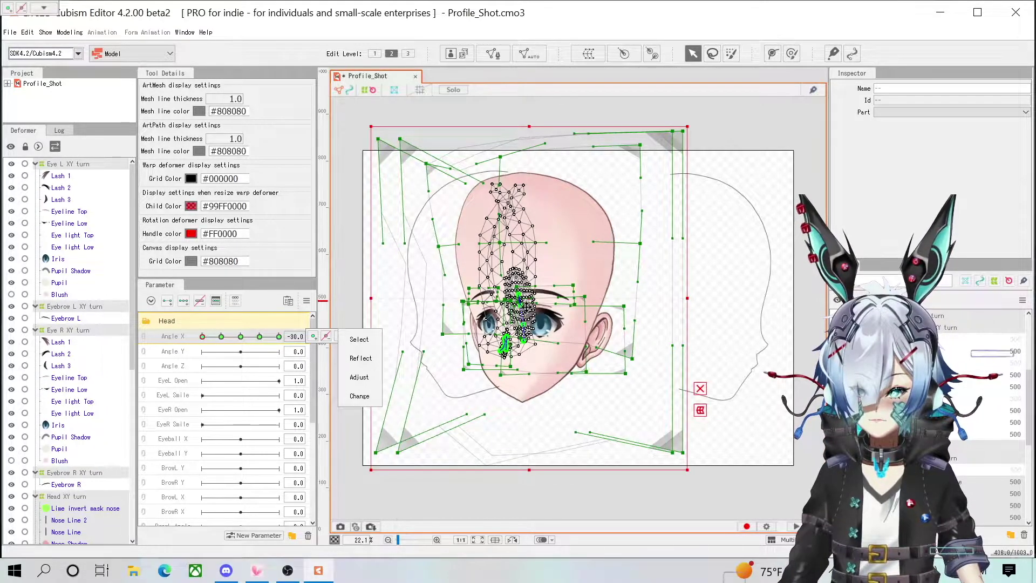
drag(522, 298, 475, 298)
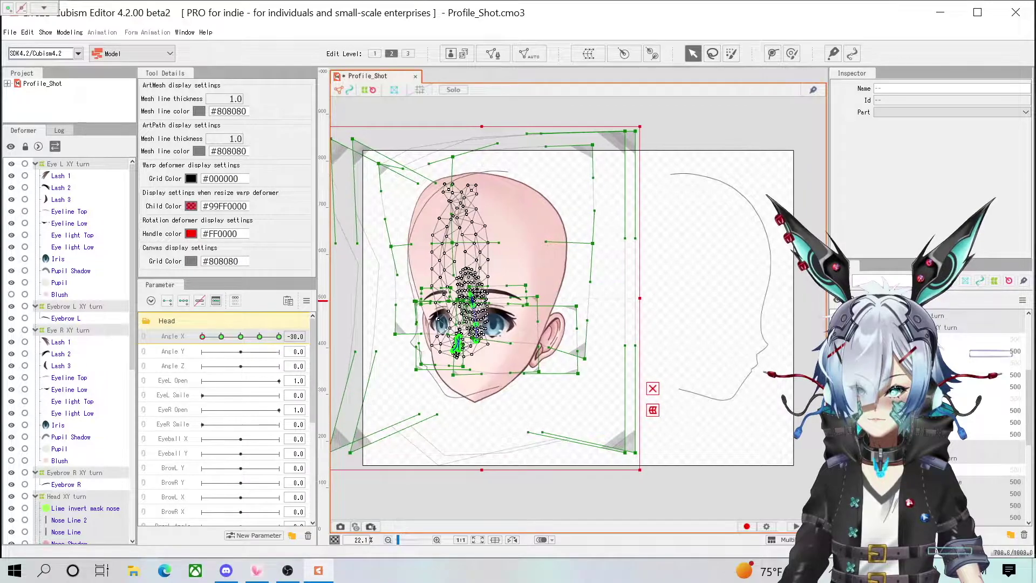
click(654, 502)
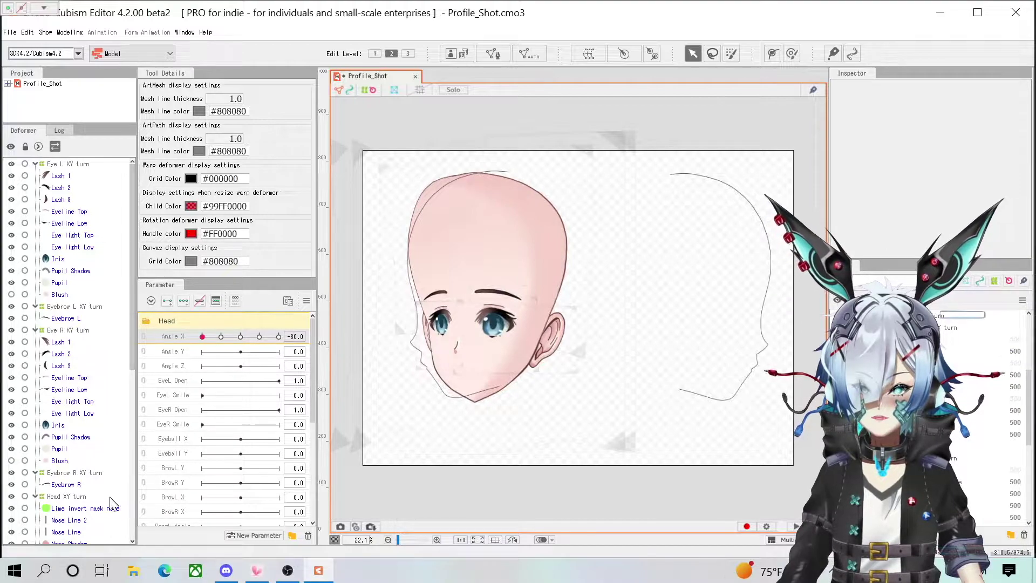
Step: At Angle X -30, reshape the lower part of the Head XY turn warp so the jaw and chin follow the profile guide
scroll(613, 301, up, 3)
click(613, 300)
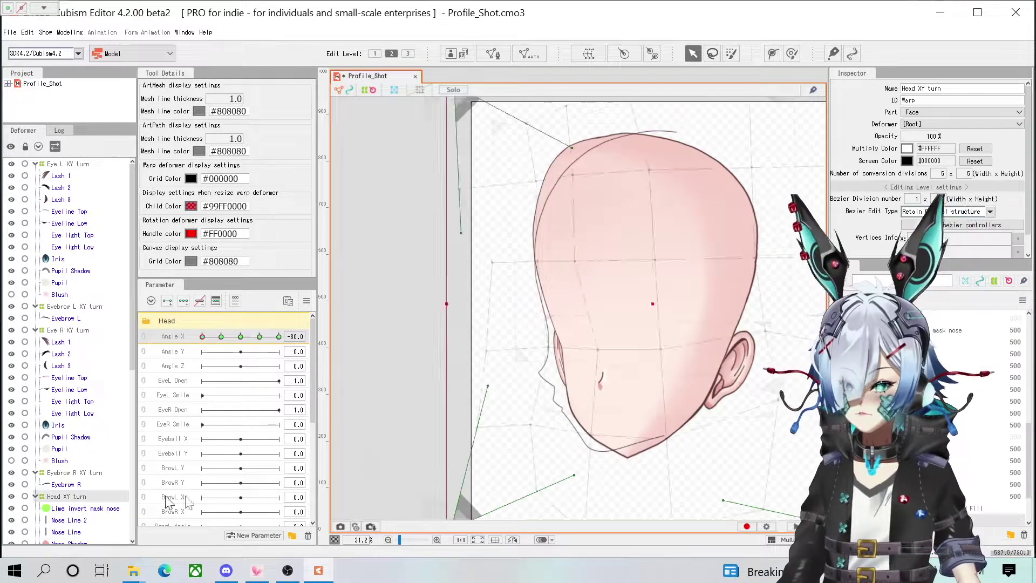
scroll(712, 474, up, 2)
drag(686, 366, 686, 362)
drag(590, 358, 569, 346)
drag(626, 443, 598, 455)
drag(548, 461, 524, 501)
drag(565, 349, 569, 346)
mouse_move(501, 346)
mouse_down()
mouse_move(516, 351)
mouse_move(493, 348)
mouse_up()
scroll(650, 176, up, 2)
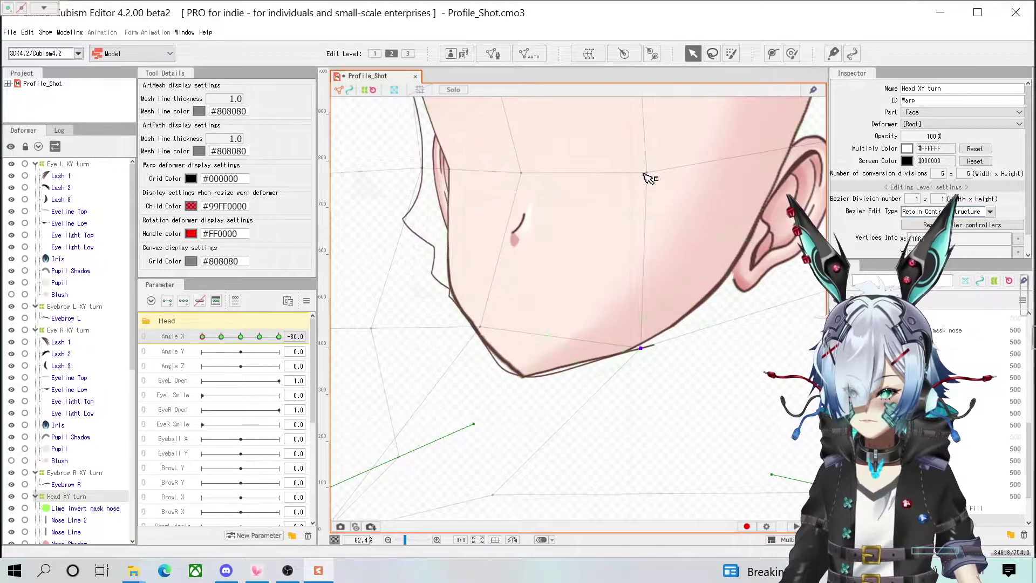
drag(381, 328, 398, 314)
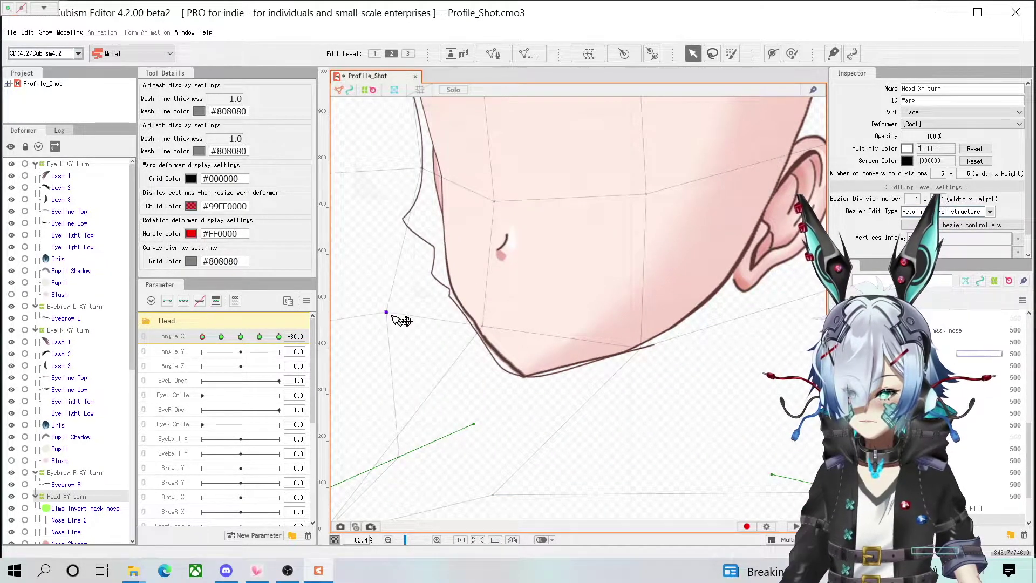
Step: Reshape the upper part of the Head XY turn warp so the crown and forehead follow the profile guide
scroll(378, 378, down, 2)
scroll(530, 366, down, 2)
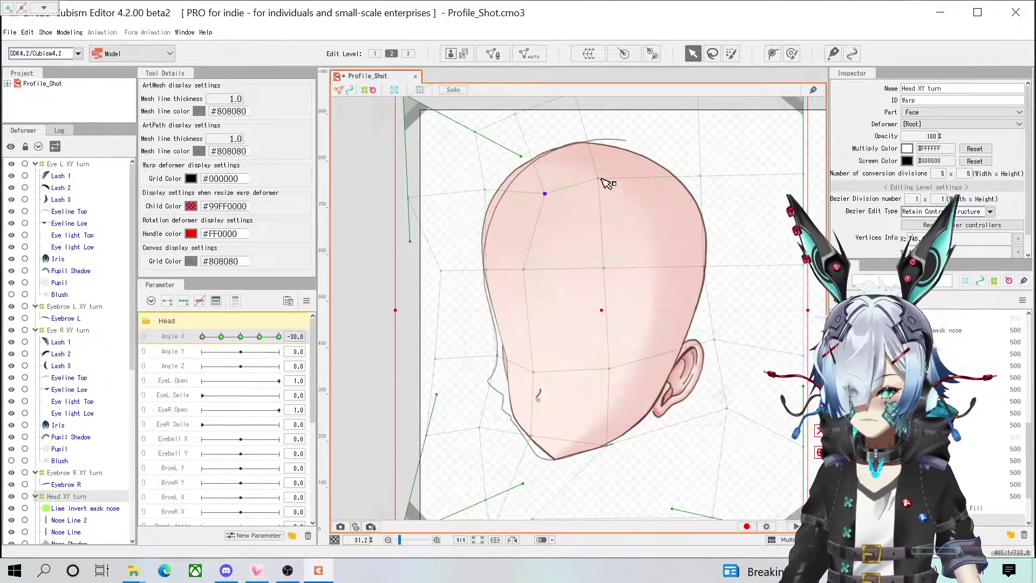
drag(605, 185, 624, 171)
scroll(548, 195, up, 2)
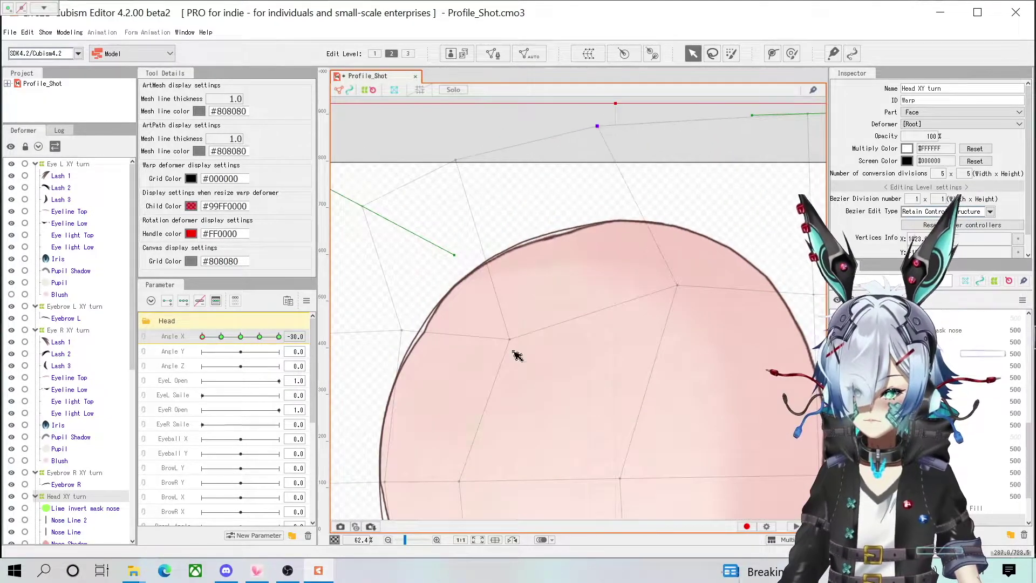
scroll(502, 161, down, 1)
drag(410, 227, 378, 301)
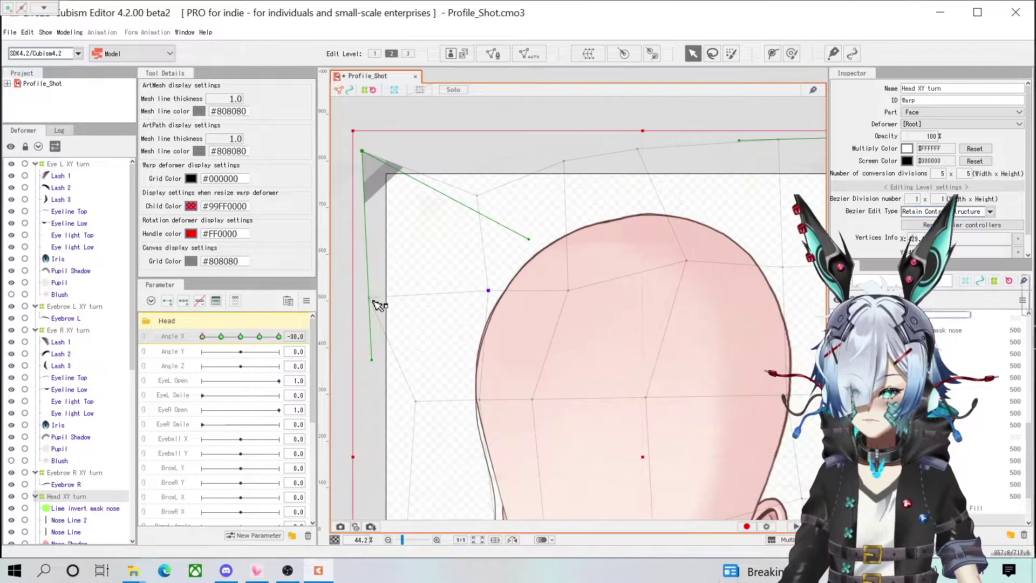
scroll(484, 248, up, 3)
scroll(613, 127, down, 2)
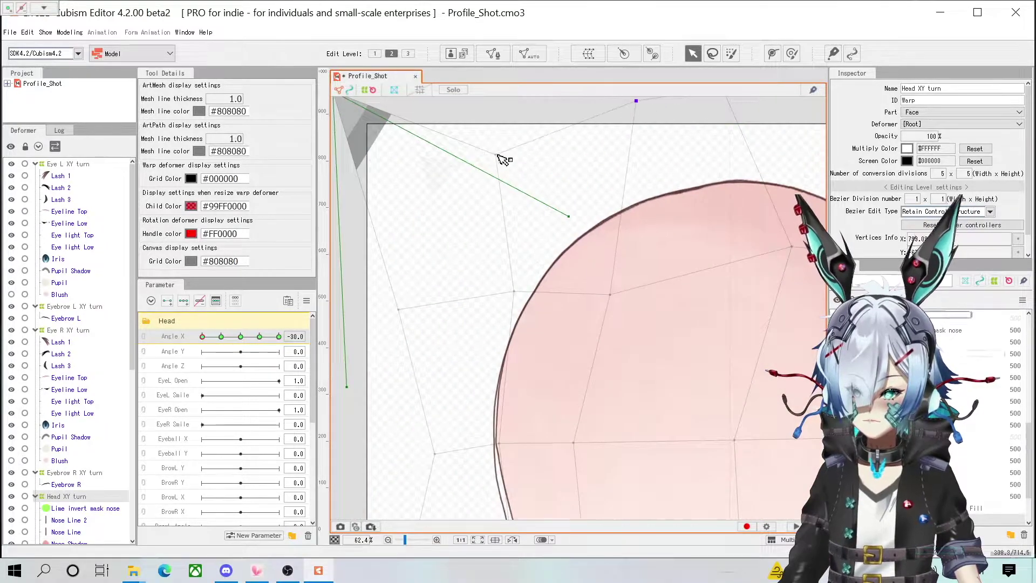
Step: Refine the Head XY turn warp points across the cranium to smooth its outline and shading
scroll(654, 372, down, 3)
drag(710, 318, 705, 316)
drag(708, 254, 699, 253)
drag(706, 190, 665, 188)
drag(711, 367, 711, 368)
drag(780, 317, 764, 317)
scroll(642, 248, up, 1)
click(662, 253)
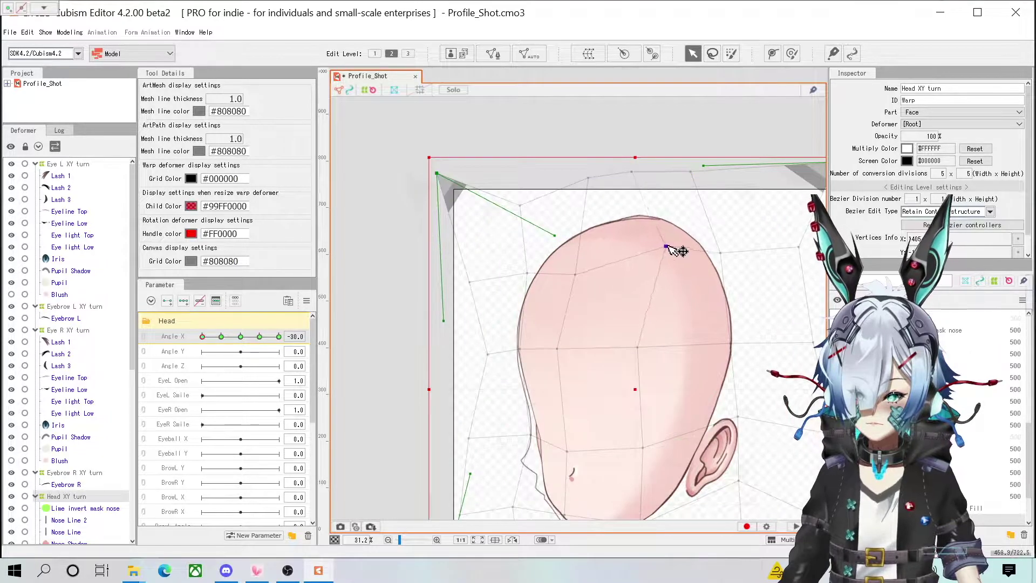
scroll(655, 348, up, 1)
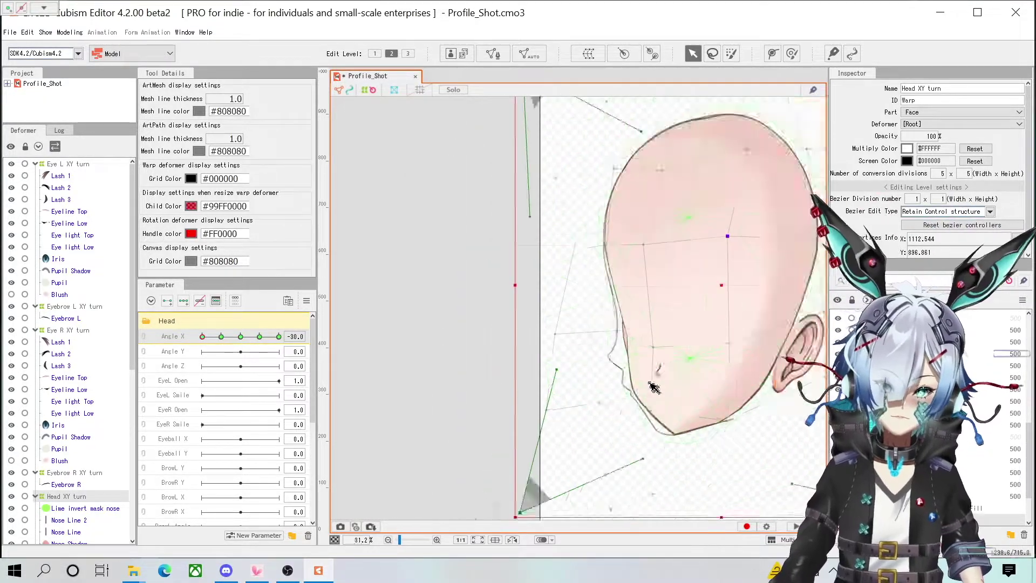
Step: Fine-tune the Head XY turn warp points around the nose, front of the face and jaw
click(651, 365)
drag(652, 365, 649, 362)
drag(611, 343, 608, 343)
scroll(667, 402, down, 1)
drag(661, 435, 658, 434)
drag(736, 444, 729, 447)
scroll(600, 222, up, 1)
scroll(620, 305, down, 1)
Step: At Angle X -30, move the Lime invert mask nose mesh toward the front profile edge, off Nose Line 2
click(83, 508)
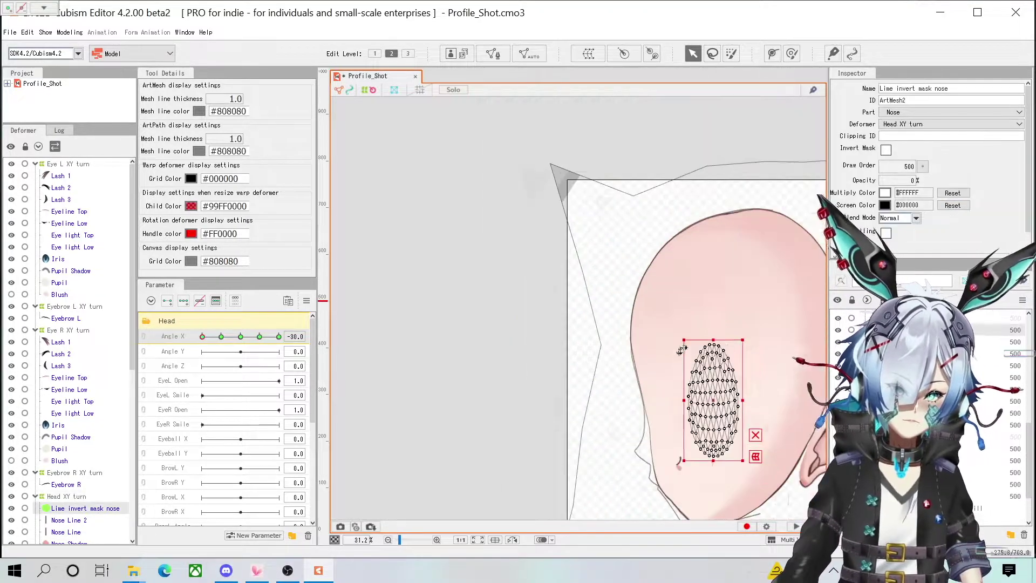
scroll(674, 477, up, 1)
click(729, 405)
click(728, 407)
drag(694, 300, 630, 287)
Step: Set the opacity of Profile Nose R to 100% and clear its clipping ID
click(905, 179)
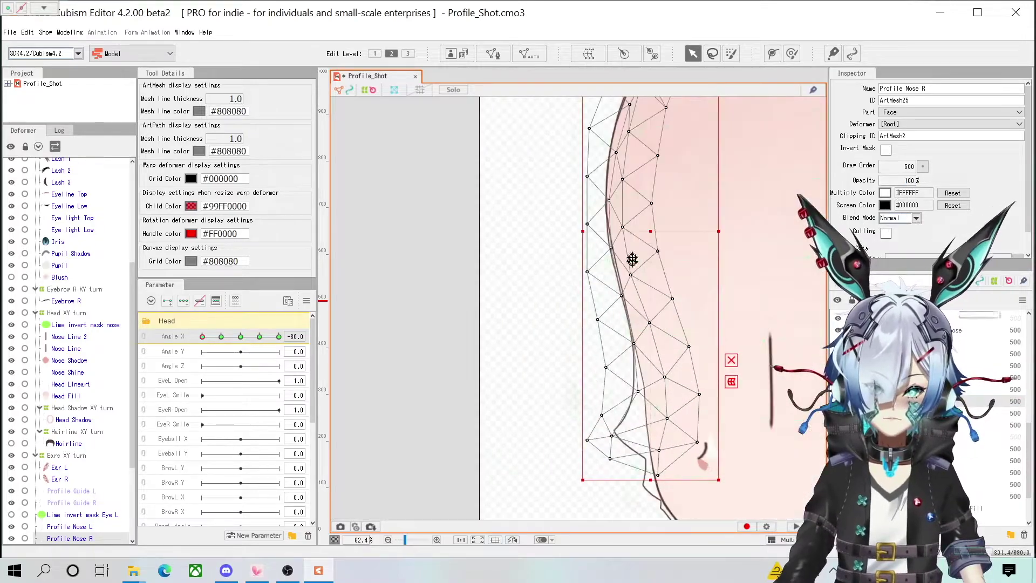
scroll(686, 379, down, 1)
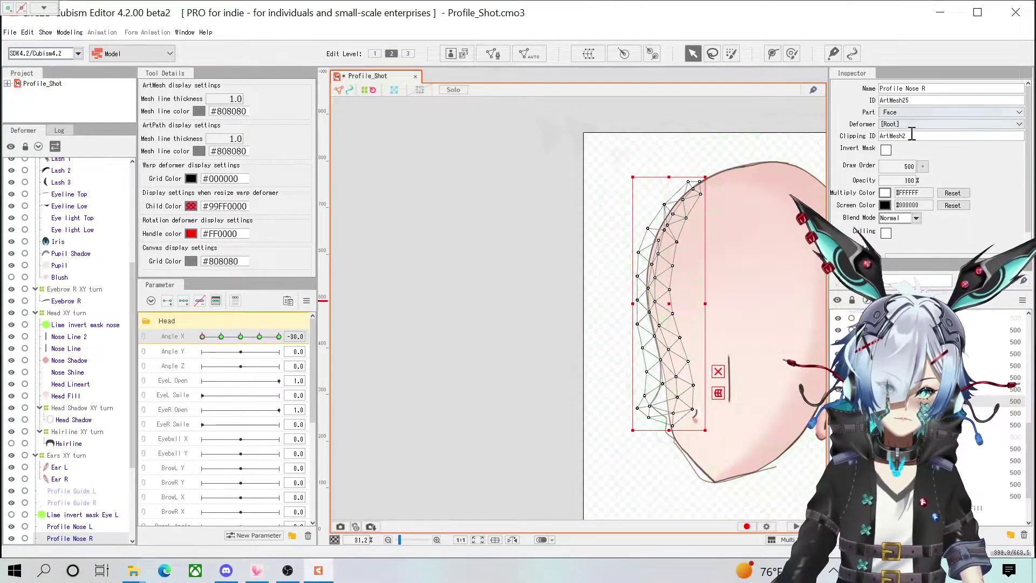
scroll(680, 386, down, 1)
Step: Adjust the Profile Nose R mesh vertices at the nose tip and forehead to follow the profile guide
scroll(669, 397, up, 3)
scroll(666, 399, up, 3)
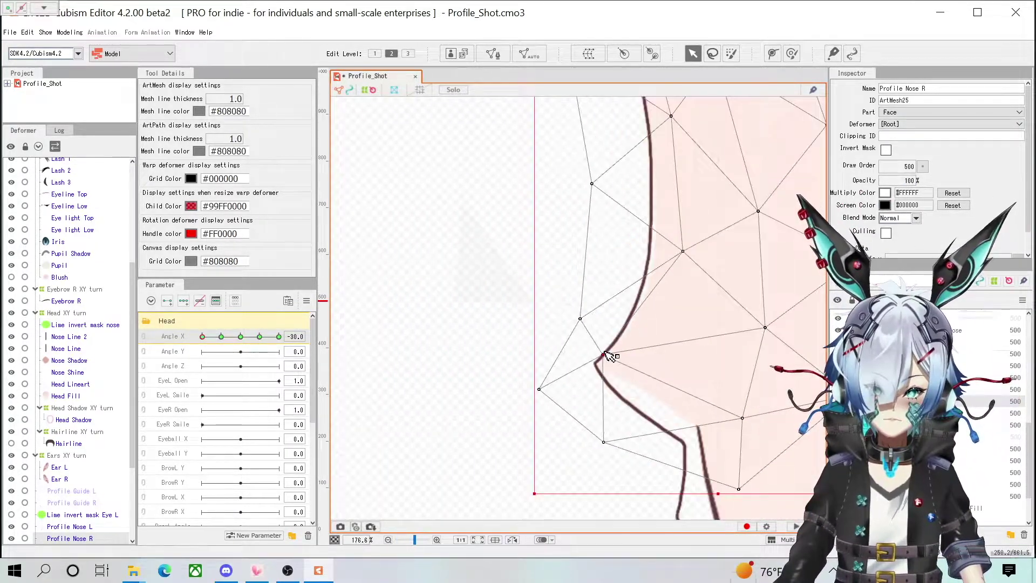
scroll(537, 270, down, 1)
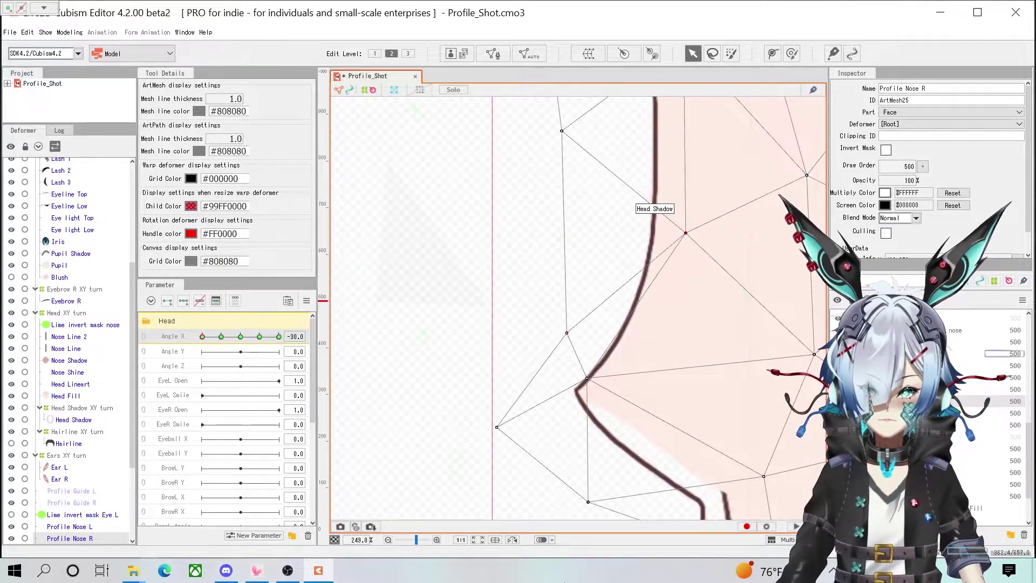
scroll(624, 287, down, 1)
scroll(559, 370, down, 1)
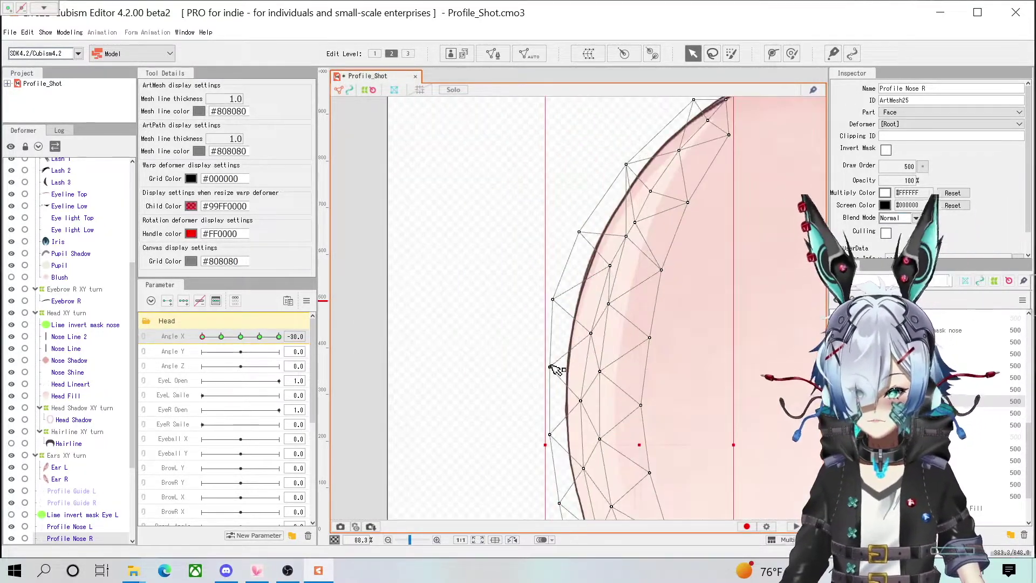
drag(625, 237, 617, 231)
drag(634, 222, 647, 191)
drag(695, 138, 689, 130)
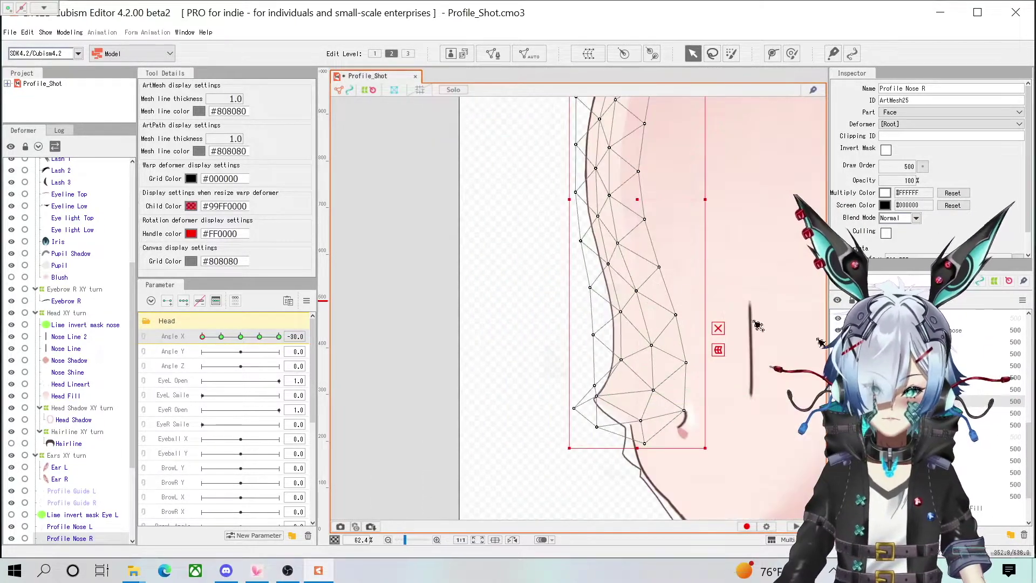
Step: Select Nose Line 2 and move it onto the nose bridge of the left-facing profile
click(751, 345)
click(885, 446)
click(837, 422)
click(748, 343)
drag(748, 343, 563, 343)
scroll(561, 335, down, 1)
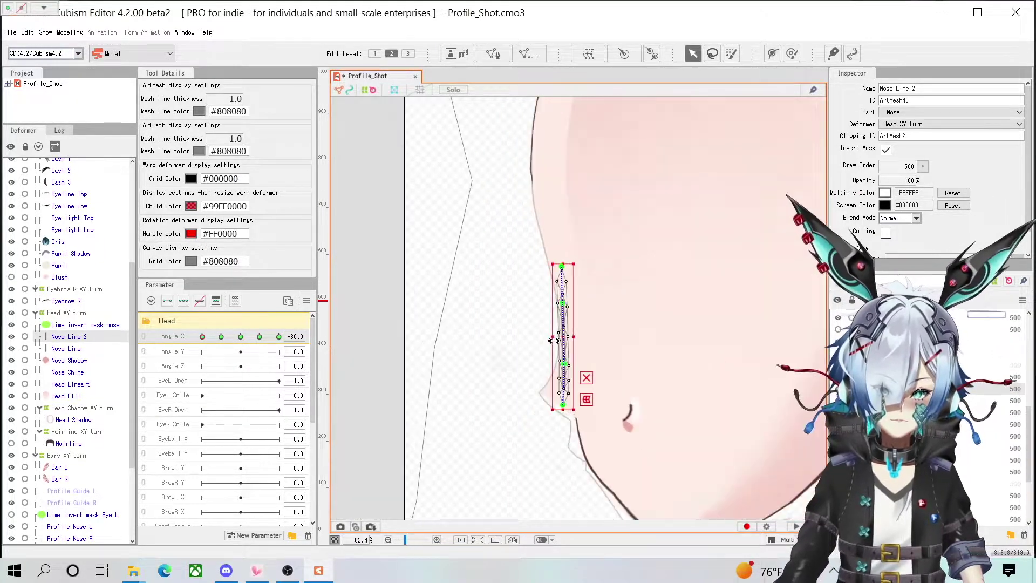
Step: Bend Nose Line 2 with its deform path points along the profile's nose bridge down to the tip
scroll(553, 328, up, 2)
drag(576, 486, 519, 464)
scroll(562, 383, up, 1)
drag(584, 414, 567, 406)
click(578, 137)
scroll(596, 220, down, 3)
scroll(601, 286, up, 2)
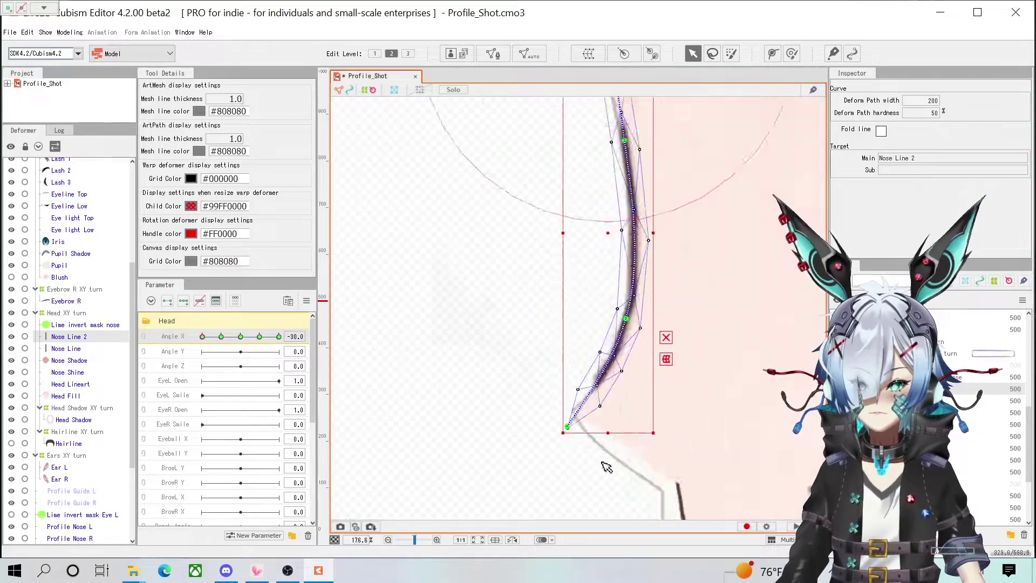
Step: Curl the lower end of Nose Line 2 around the nose tip, and select the Profile Nose R mesh
click(764, 432)
scroll(555, 382, up, 4)
drag(580, 254, 658, 250)
drag(502, 460, 671, 474)
click(581, 446)
scroll(582, 445, down, 5)
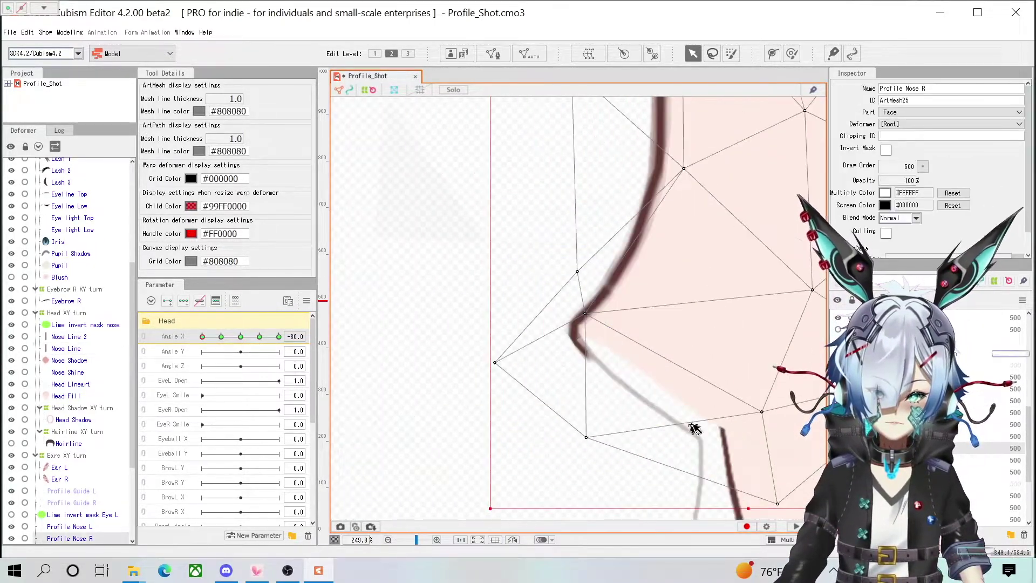
scroll(569, 227, up, 2)
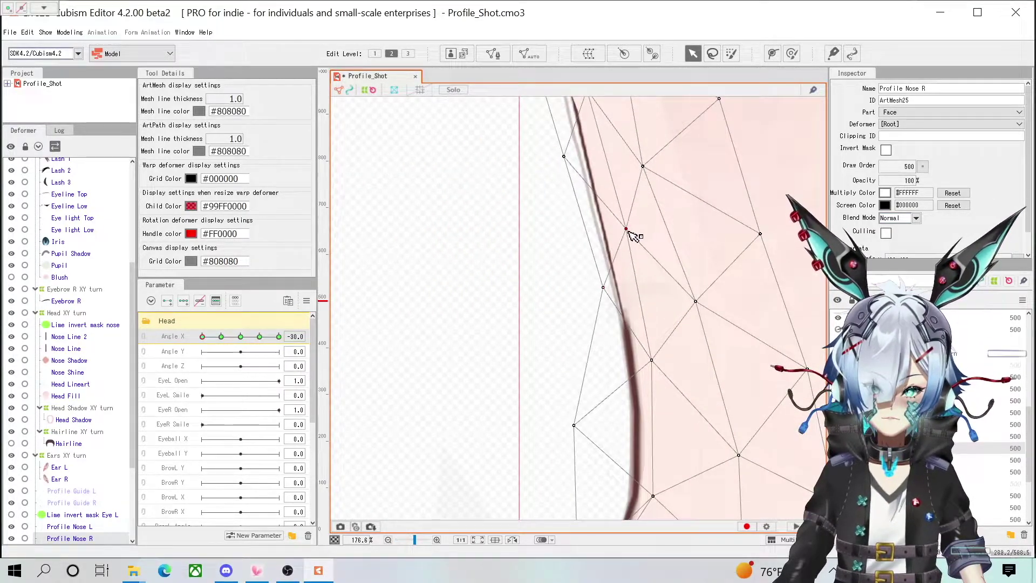
Step: Examine how the Profile Nose R mesh meets the head outline from the forehead down to the chin
scroll(634, 236, down, 3)
scroll(594, 205, up, 2)
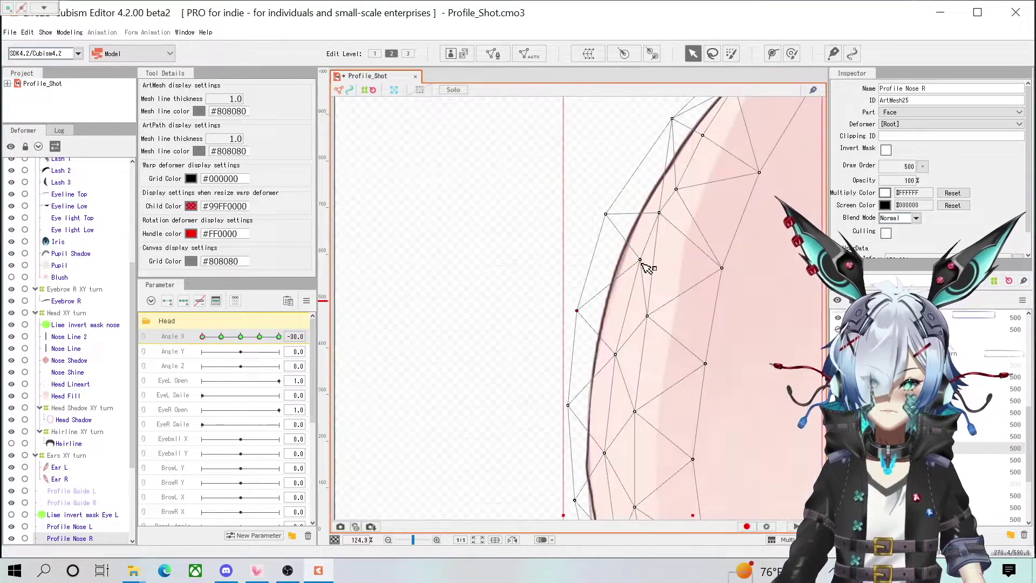
scroll(636, 259, down, 3)
scroll(615, 234, up, 3)
scroll(682, 342, down, 4)
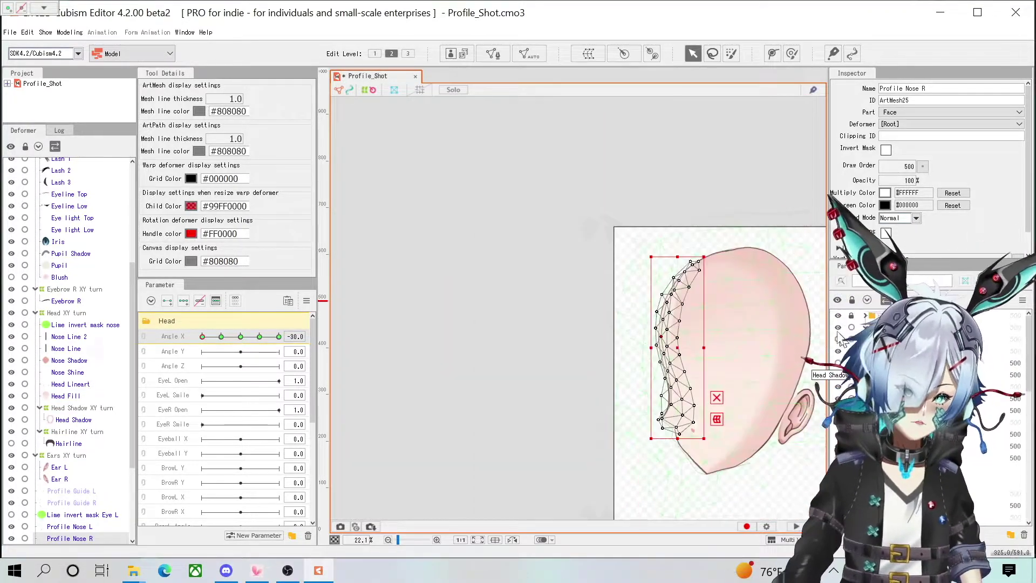
scroll(622, 361, up, 4)
scroll(643, 301, down, 4)
scroll(621, 291, up, 3)
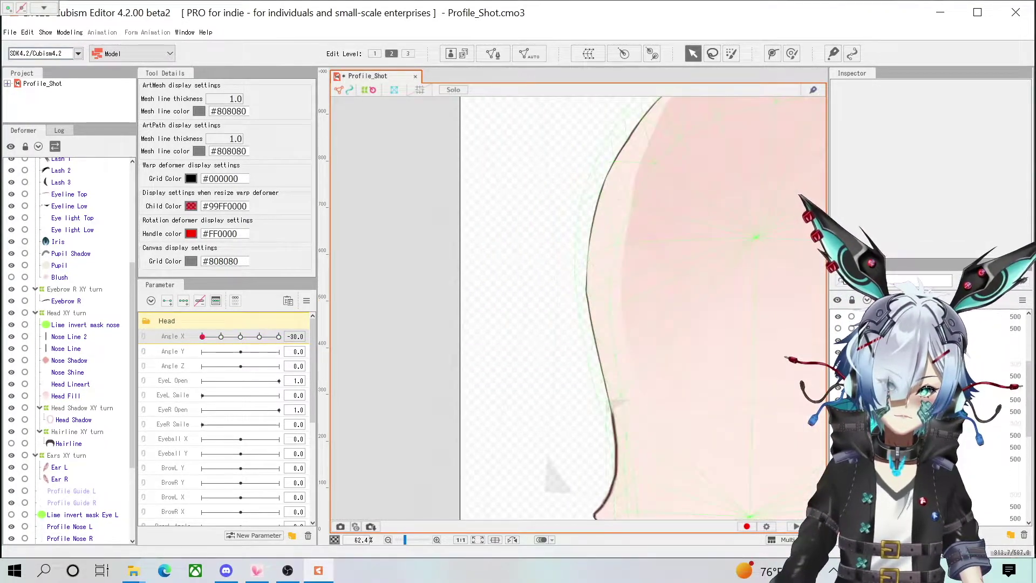
scroll(618, 196, down, 3)
scroll(686, 283, up, 2)
click(685, 283)
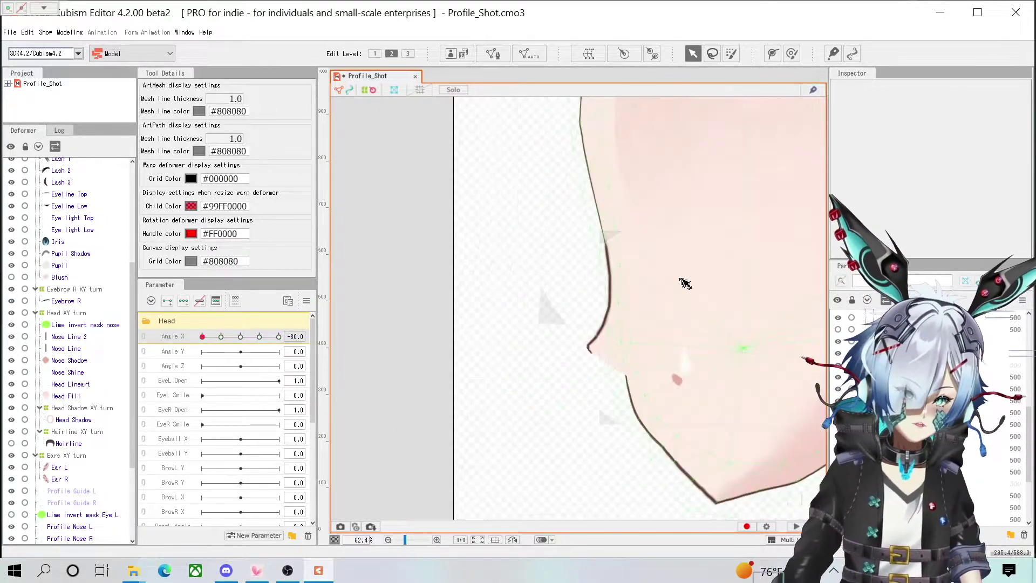
Step: Move Nose Shine onto the left-facing profile's nose and slant it along the bridge with its deform path points
click(684, 367)
scroll(552, 352, up, 3)
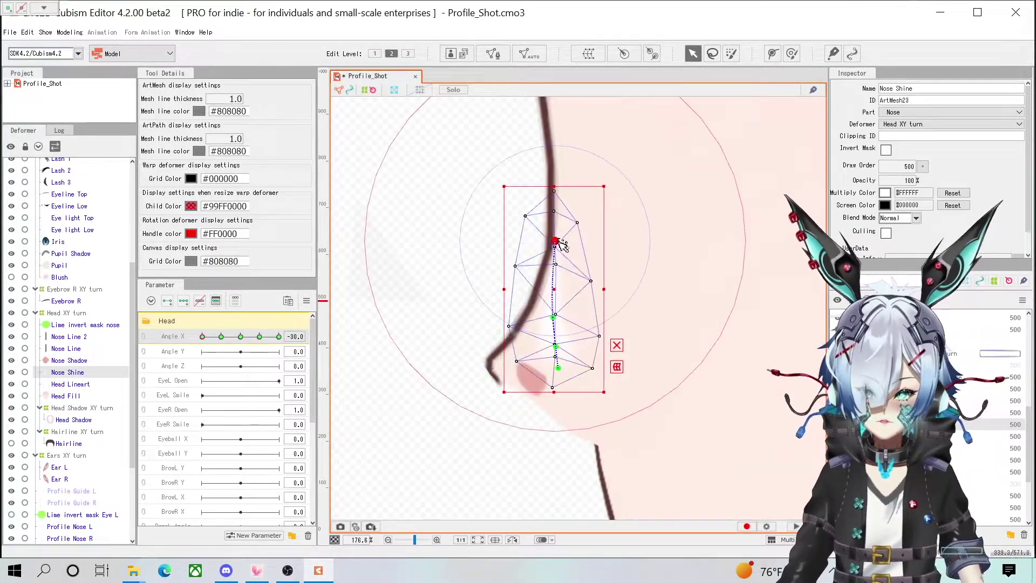
scroll(547, 343, up, 2)
scroll(490, 364, down, 2)
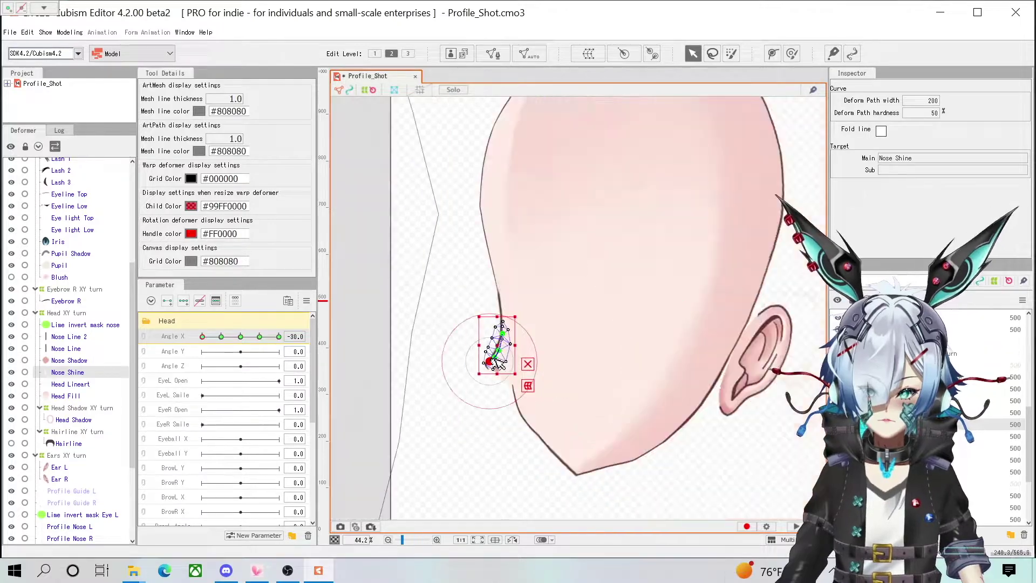
Step: Set the opacity of Nose Shadow at the nose tip to 0% at Angle X -30
click(490, 360)
scroll(490, 361, up, 2)
scroll(490, 360, down, 10)
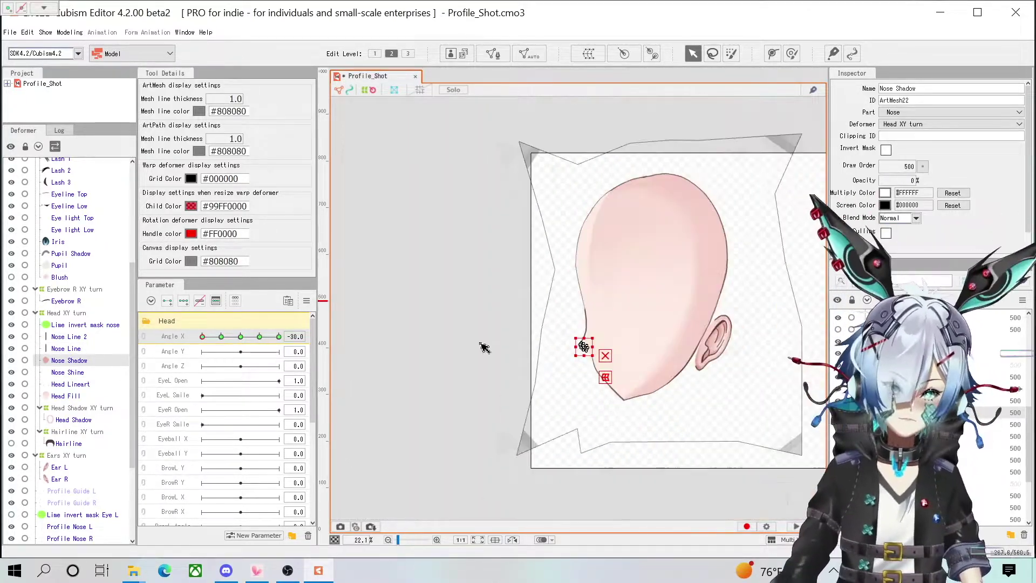
click(482, 352)
Step: Return Angle X to 0 and hide the pale streak over the forehead through its opacity
click(227, 336)
click(241, 336)
click(760, 270)
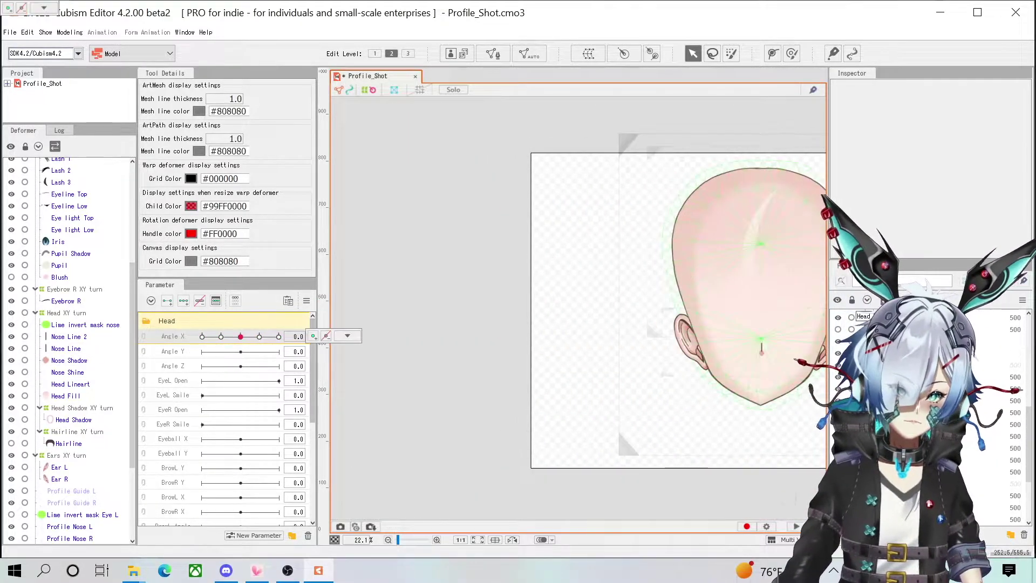
double_click(905, 180)
Step: At the left half-turn Angle X keyform, move the stray specks beside the nose sideways toward the nose line
click(221, 336)
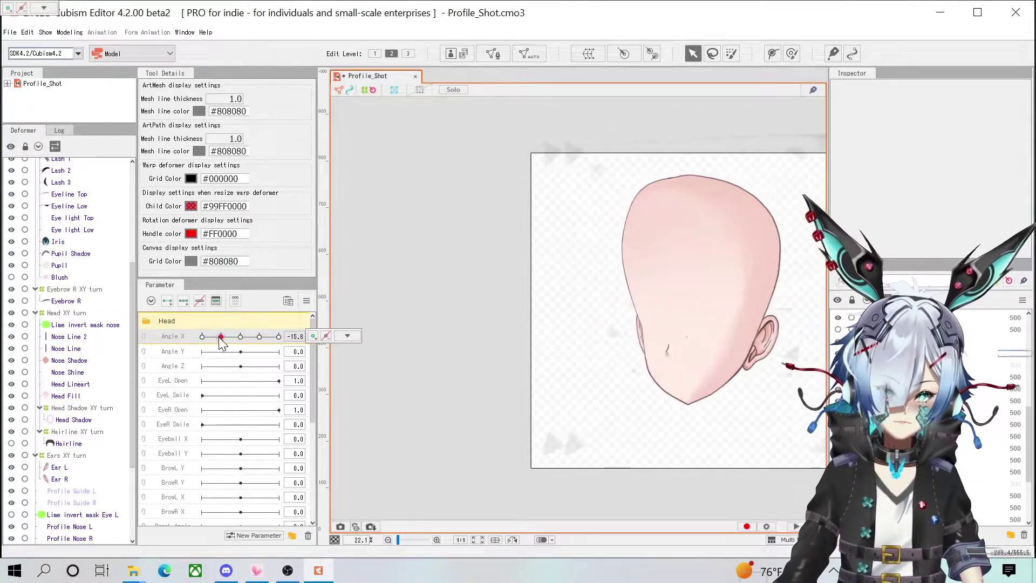
click(691, 325)
click(692, 327)
scroll(691, 328, up, 5)
click(708, 289)
drag(708, 289, 687, 173)
key(ctrl+z)
shift+click(711, 268)
drag(711, 269, 663, 270)
scroll(663, 269, down, 3)
Step: Show the eyes and eyebrows and squash the Eye R and Eyebrow R warps into a narrow strip at the nose bridge at Angle X -30
click(202, 337)
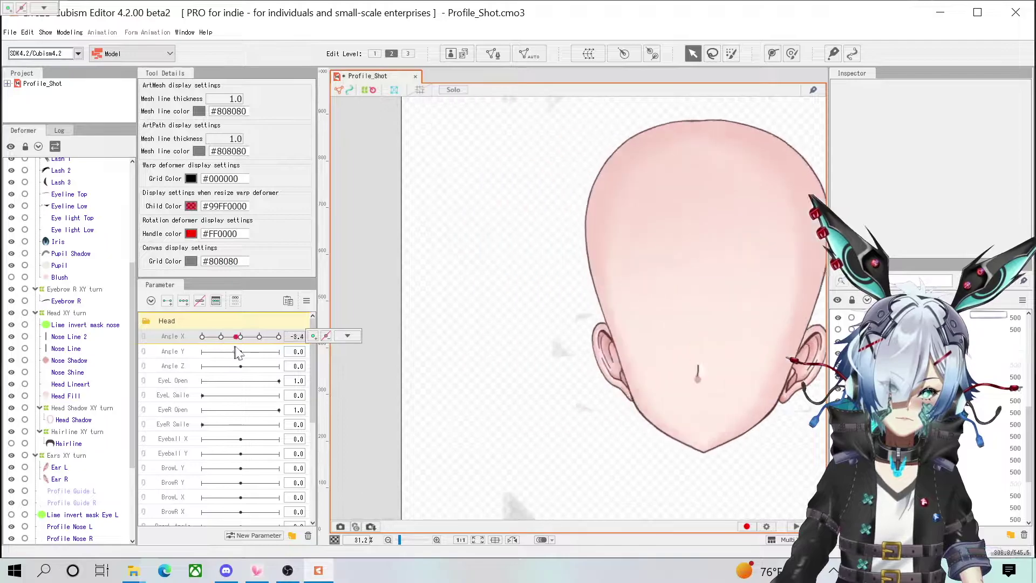
click(944, 353)
click(54, 188)
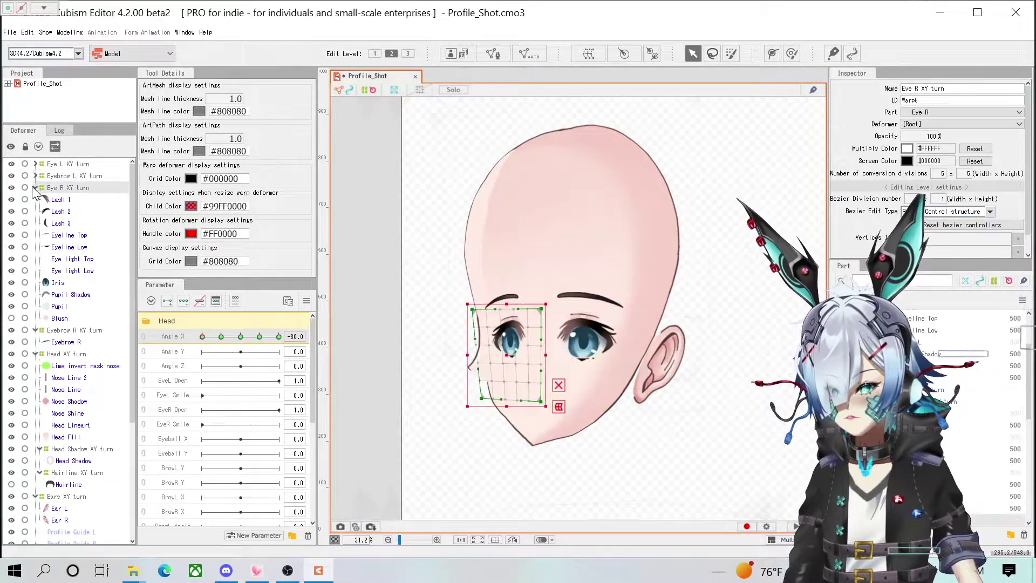
click(70, 200)
shift+click(494, 334)
scroll(477, 332, up, 3)
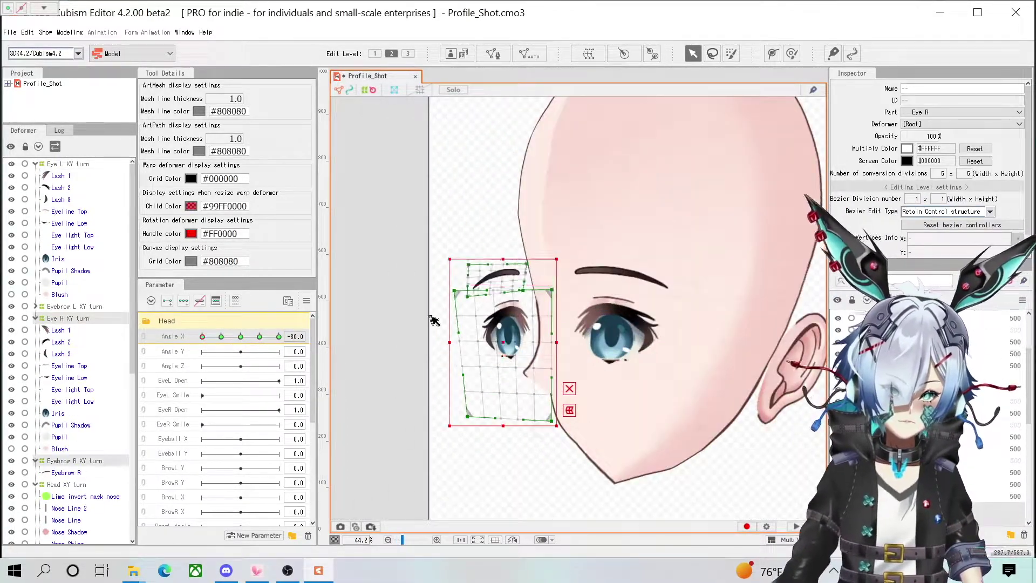
drag(473, 363, 573, 363)
Step: Select all four Eye and Eyebrow XY turn warps together and shift them upward on the profile
click(65, 164)
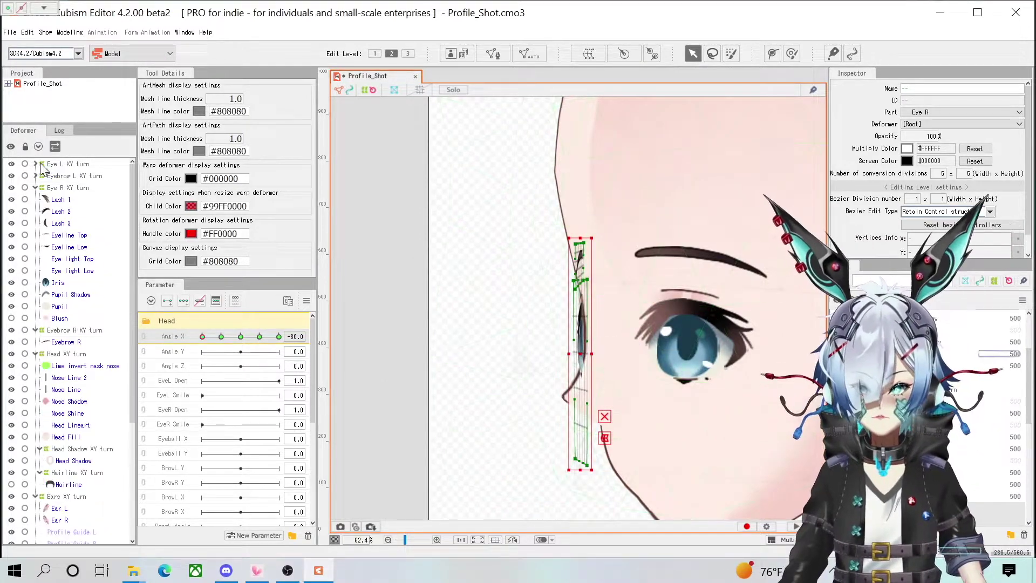
click(35, 163)
click(35, 187)
click(35, 200)
shift+click(65, 200)
scroll(568, 319, down, 4)
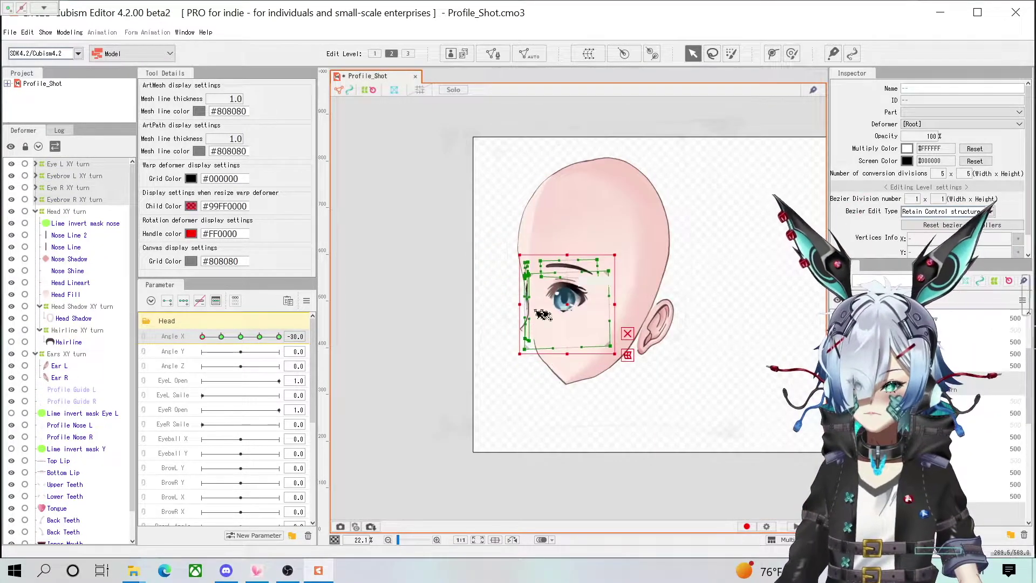
scroll(568, 306, up, 4)
Step: Fine-tune the eye and eyebrow warps individually at Angle X -30, ending with the front edge of Eye L XY turn
click(35, 199)
click(81, 199)
key(Up)
scroll(510, 326, down, 2)
key(Up)
key(Up)
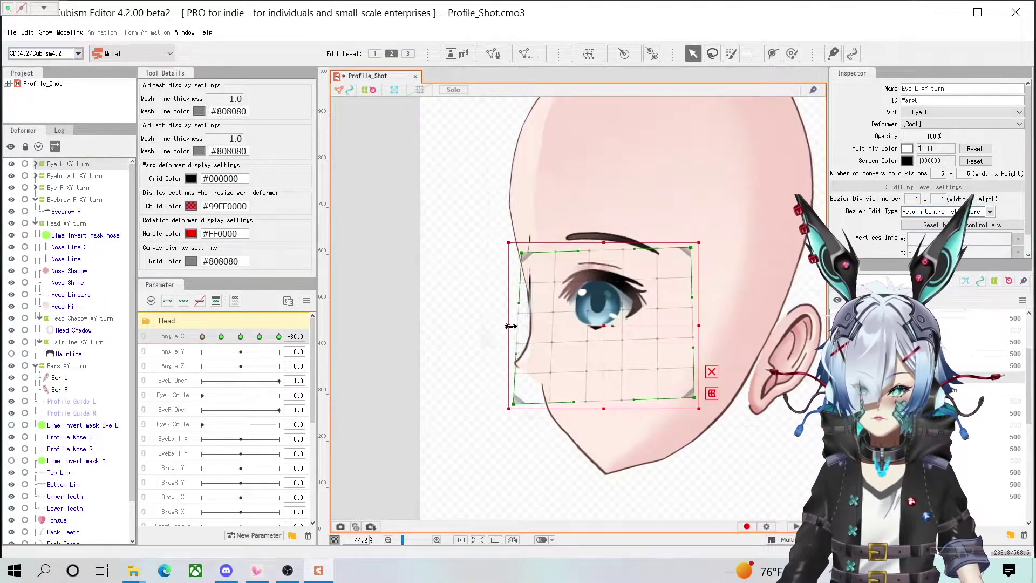
scroll(510, 326, down, 2)
Step: Move three corners of the Head Shadow XY turn warp at Angle X -30 to reshape the face shadow for the profile
click(238, 336)
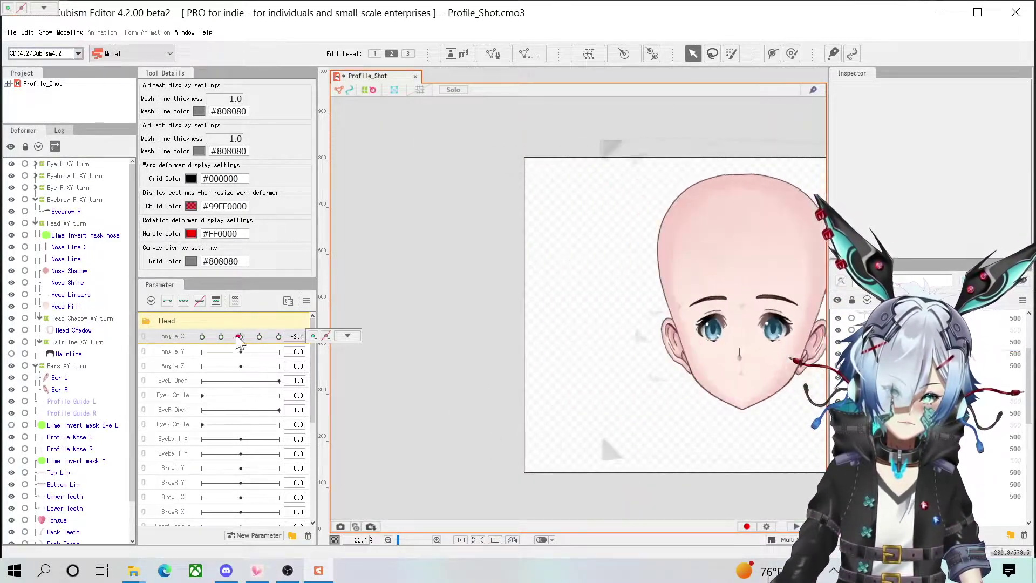
drag(238, 336, 202, 336)
click(661, 316)
click(81, 318)
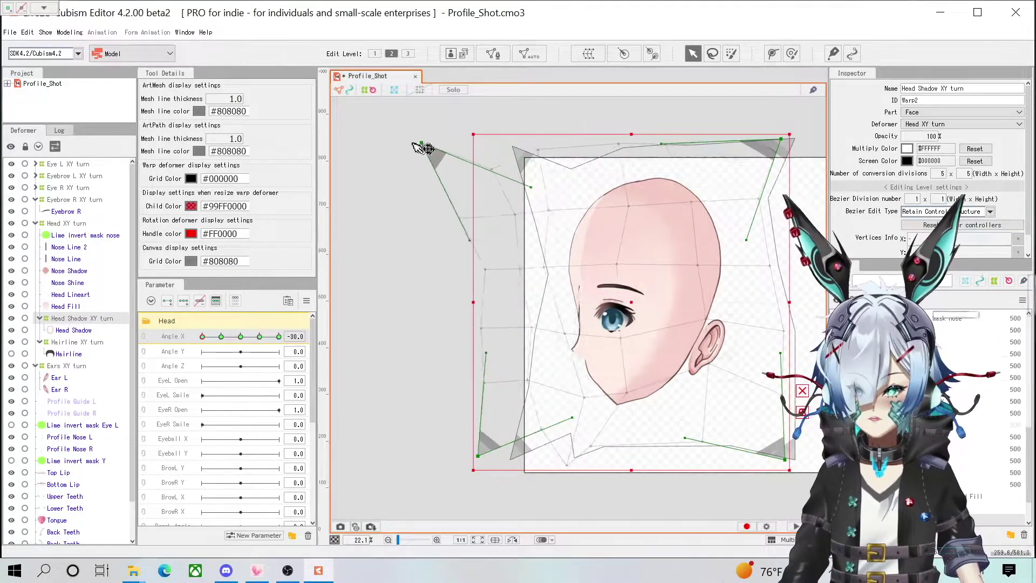
drag(426, 148, 360, 130)
drag(478, 456, 499, 474)
drag(781, 139, 766, 133)
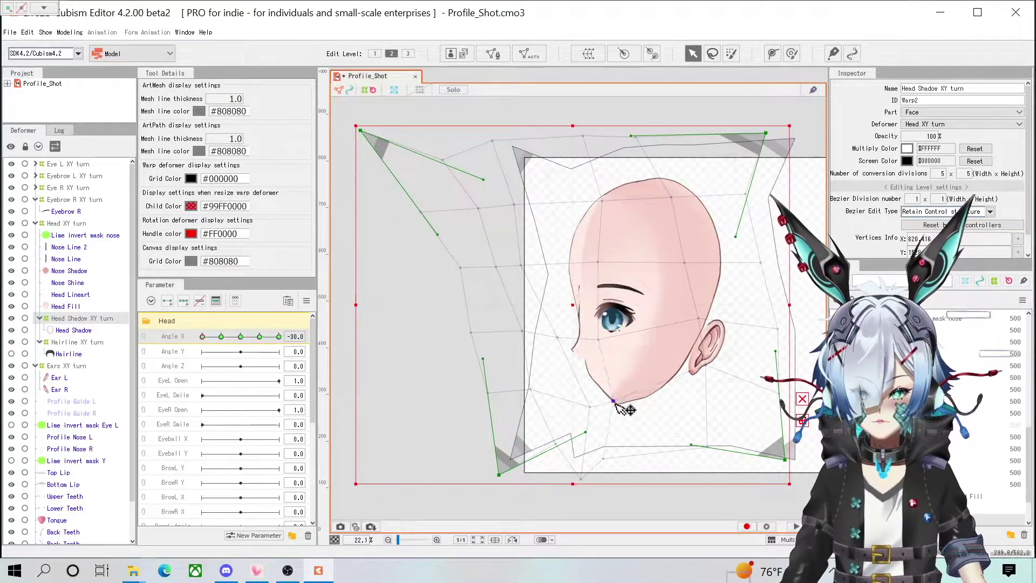
Step: Inspect where the far eye overlaps the Profile Nose R mesh along the nose bridge
click(574, 326)
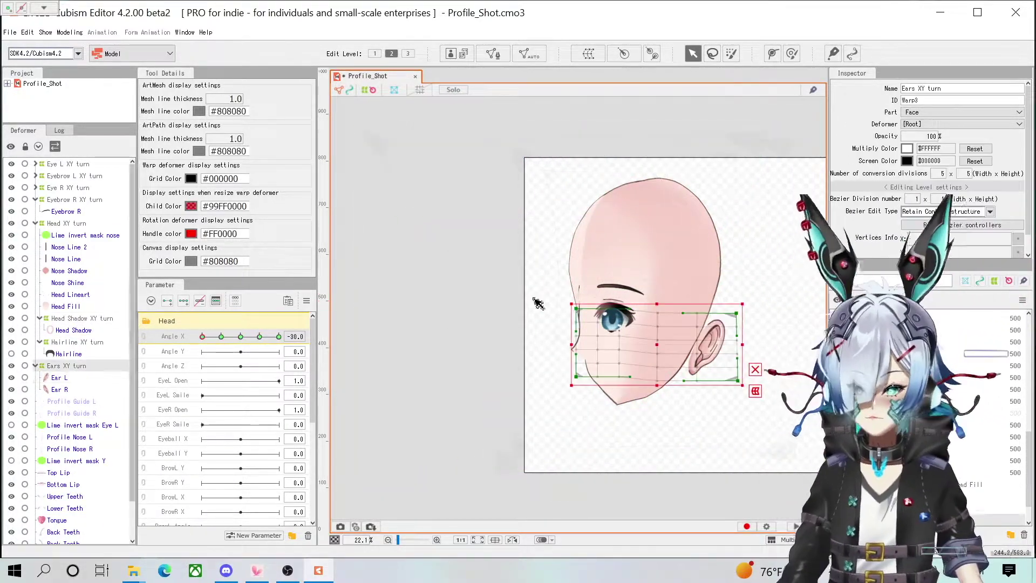
scroll(574, 326, up, 4)
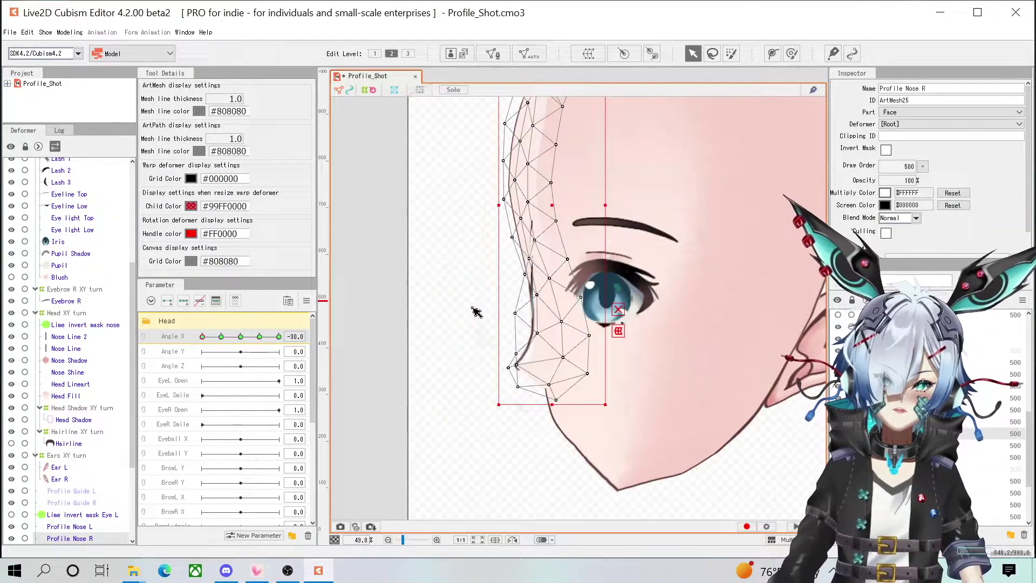
scroll(503, 312, down, 4)
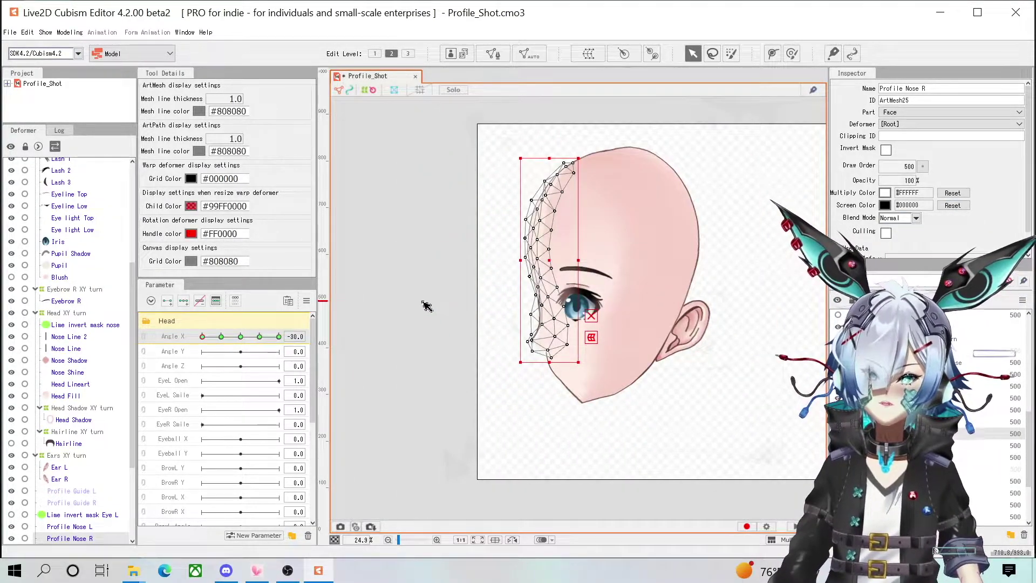
click(494, 279)
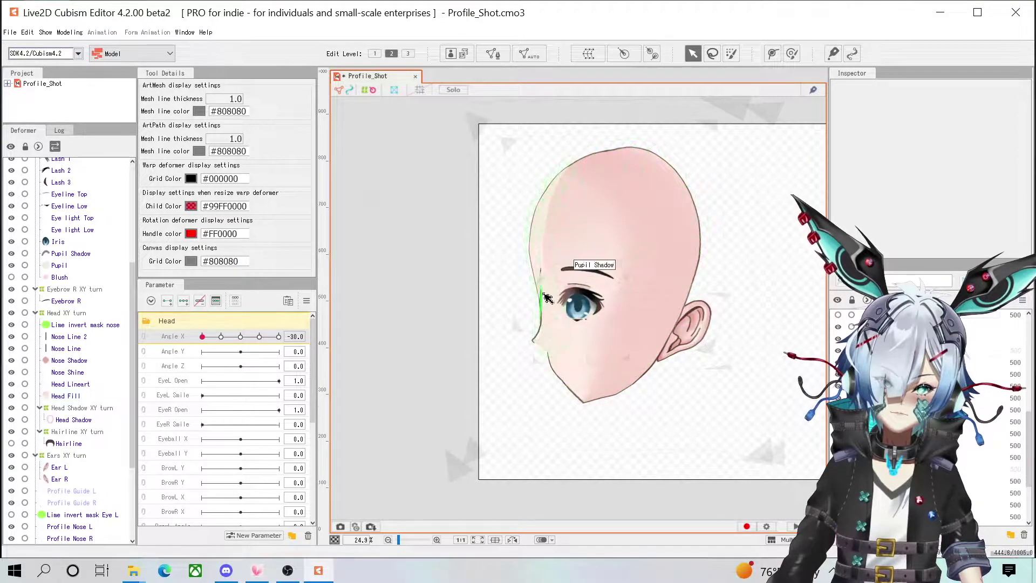
scroll(546, 297, up, 1)
scroll(562, 227, up, 1)
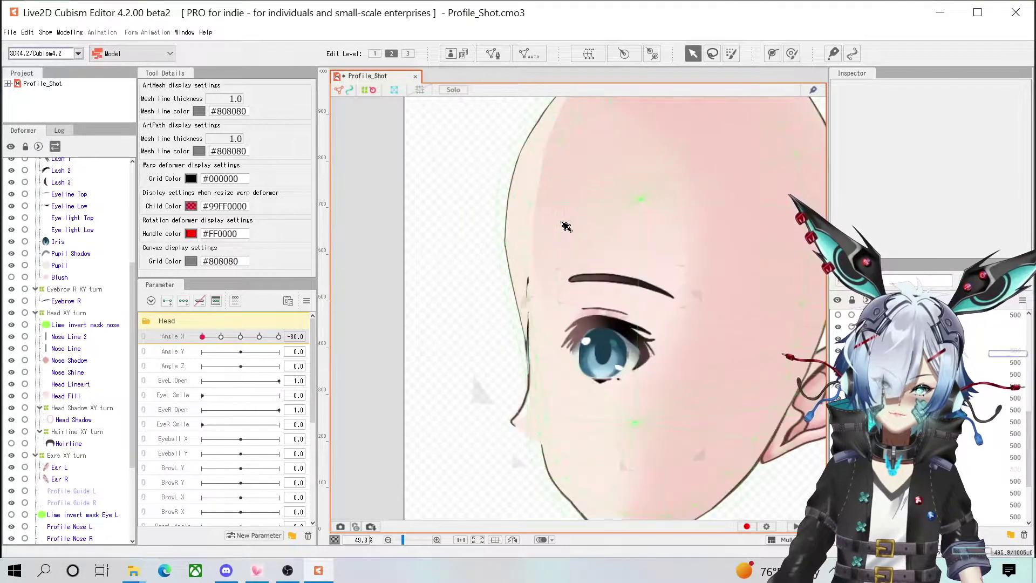
click(539, 426)
scroll(539, 425, down, 2)
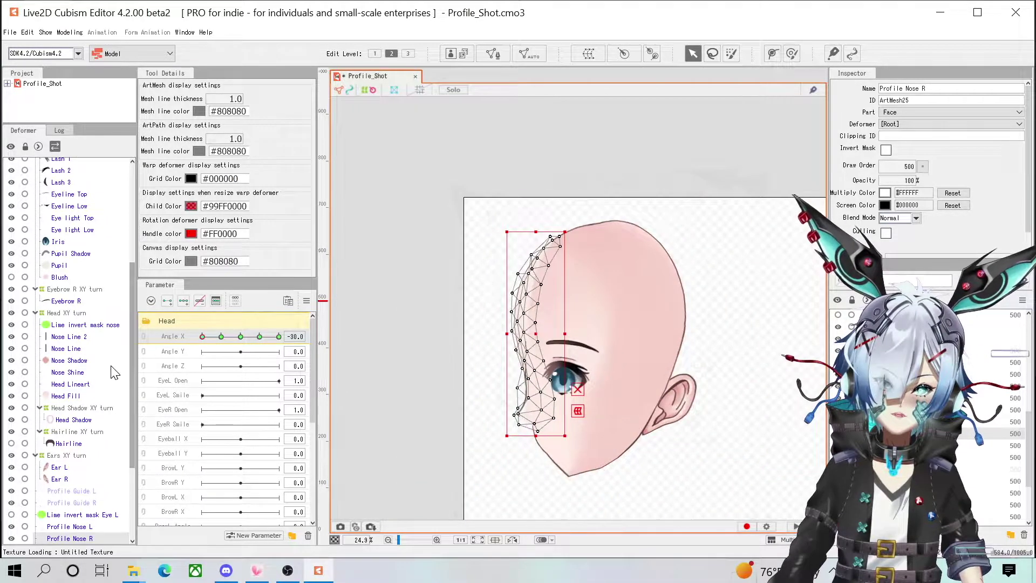
Step: Raise the draw order of Profile Nose R to 600 at the Angle X -30 keyform
drag(215, 336, 192, 339)
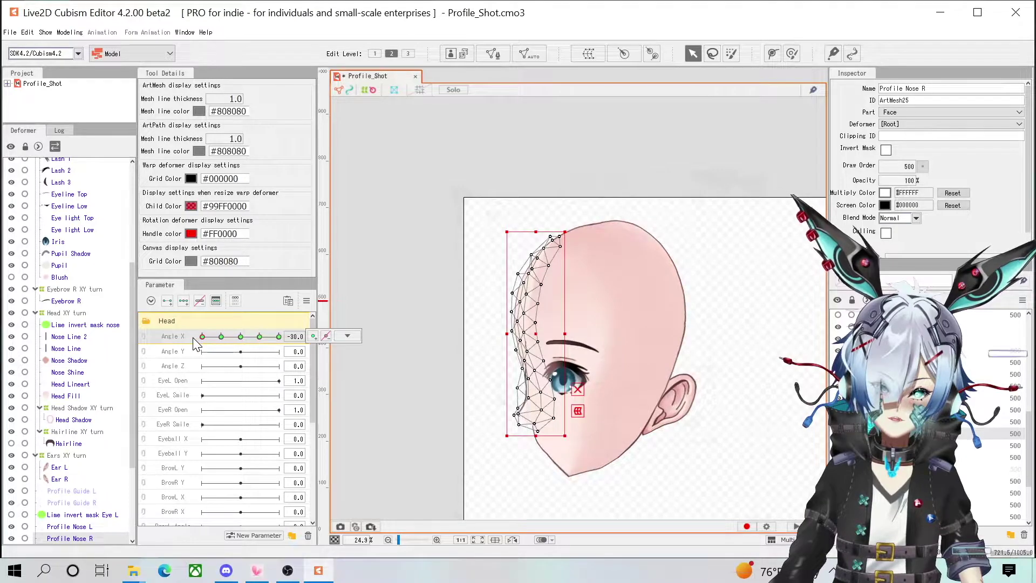
mouse_move(199, 337)
mouse_down()
mouse_move(249, 341)
mouse_move(186, 345)
mouse_up()
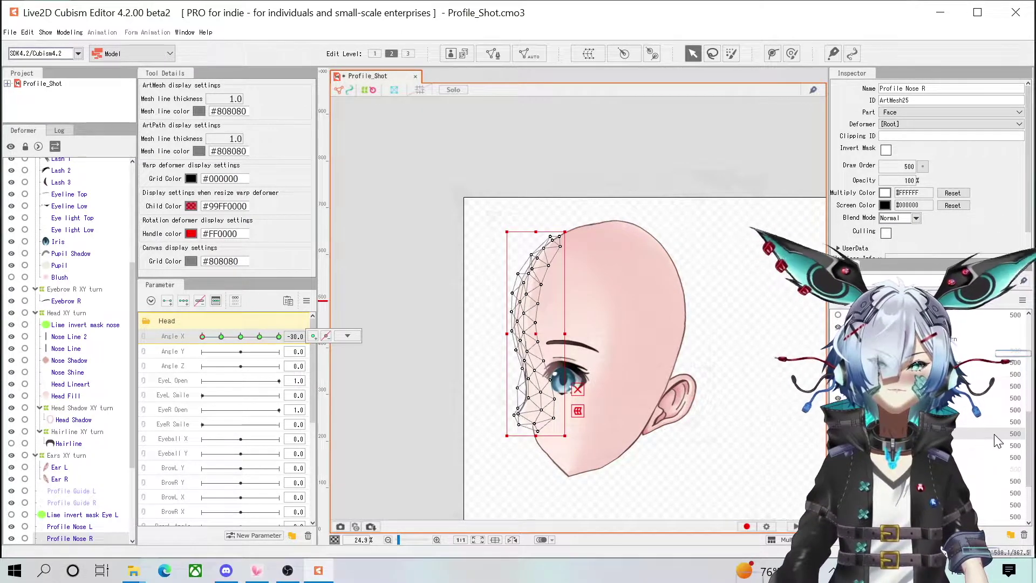
scroll(536, 373, up, 2)
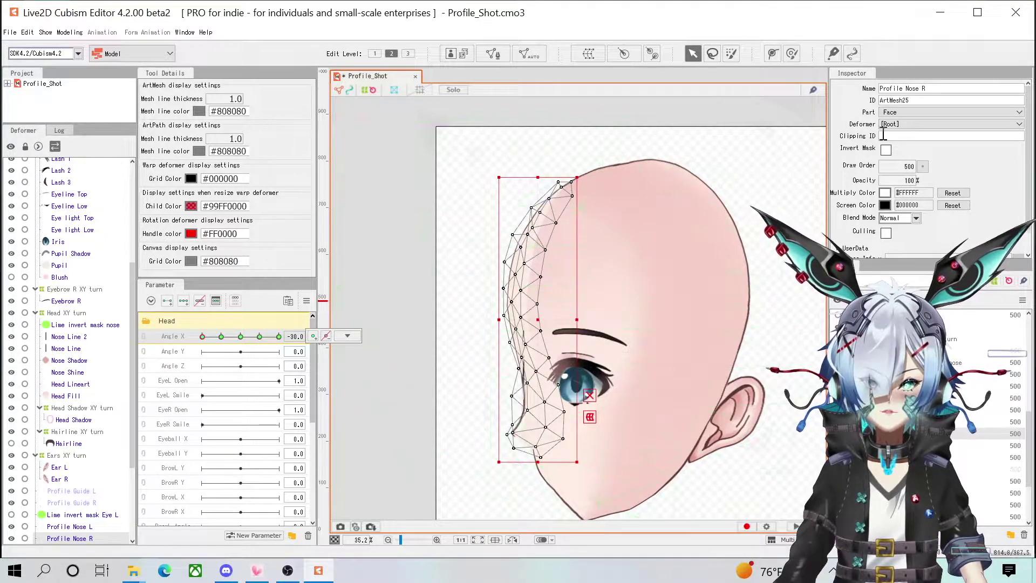
click(926, 171)
click(964, 167)
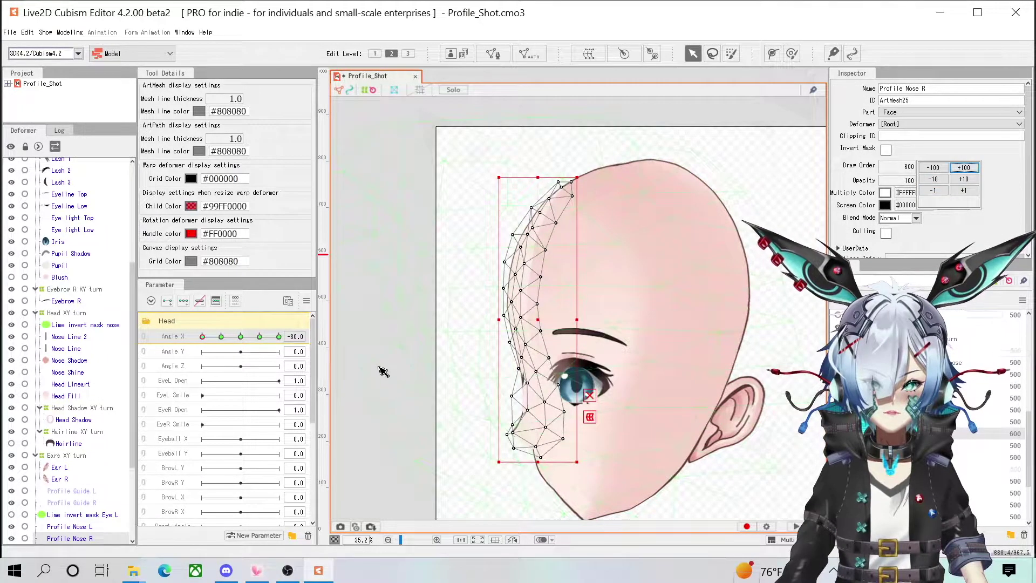
click(384, 367)
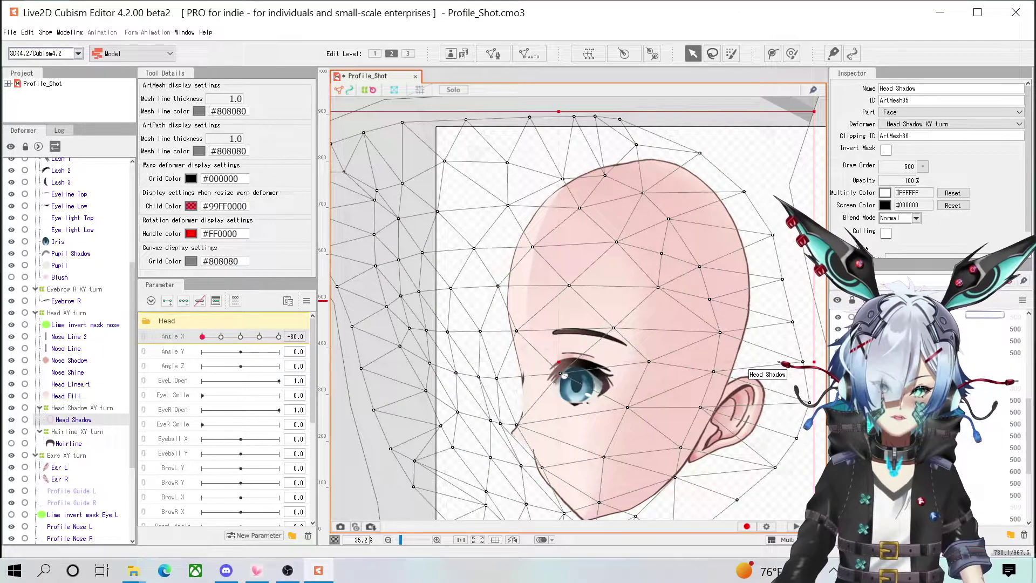
Step: Shift the Profile Nose R mesh vertices along the nose bridge to refine the profile edge beside the far eye
click(589, 421)
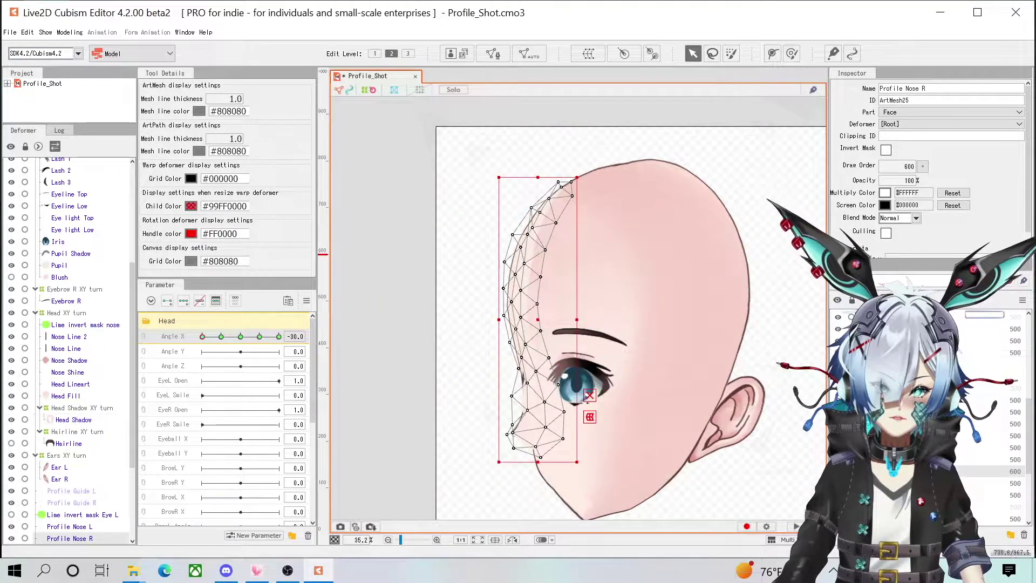
scroll(518, 383, up, 5)
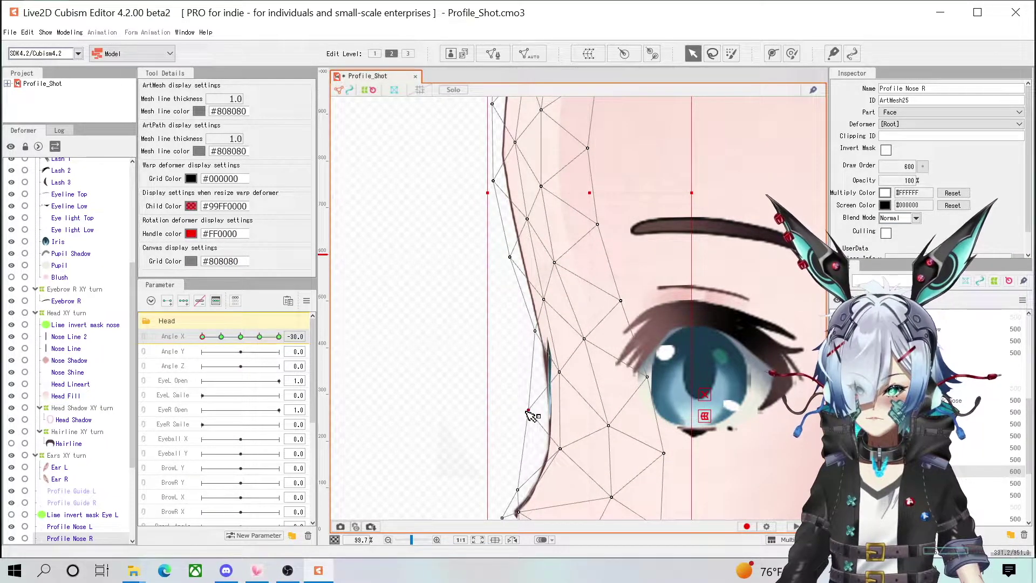
click(531, 409)
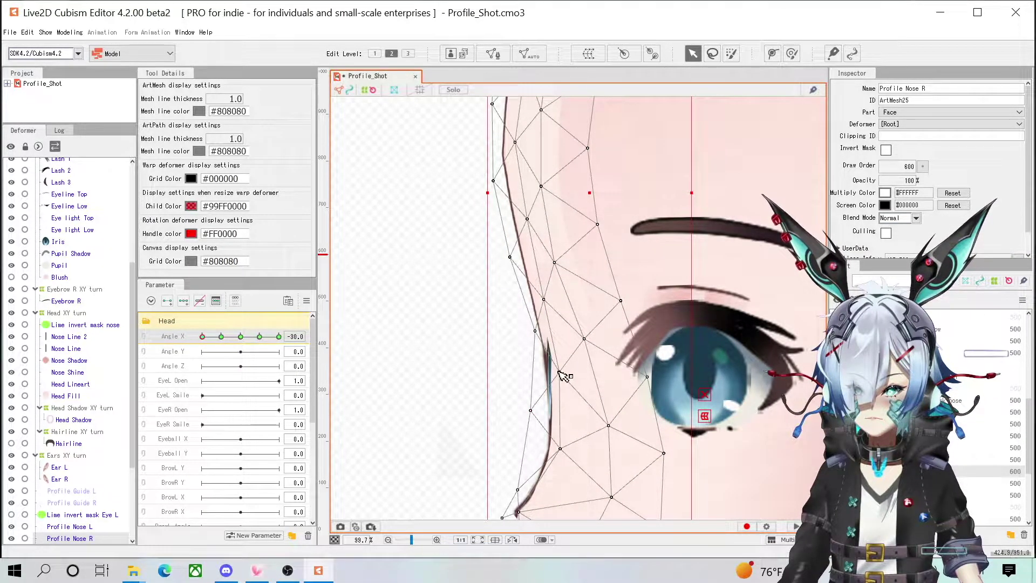
click(552, 371)
drag(544, 300, 540, 298)
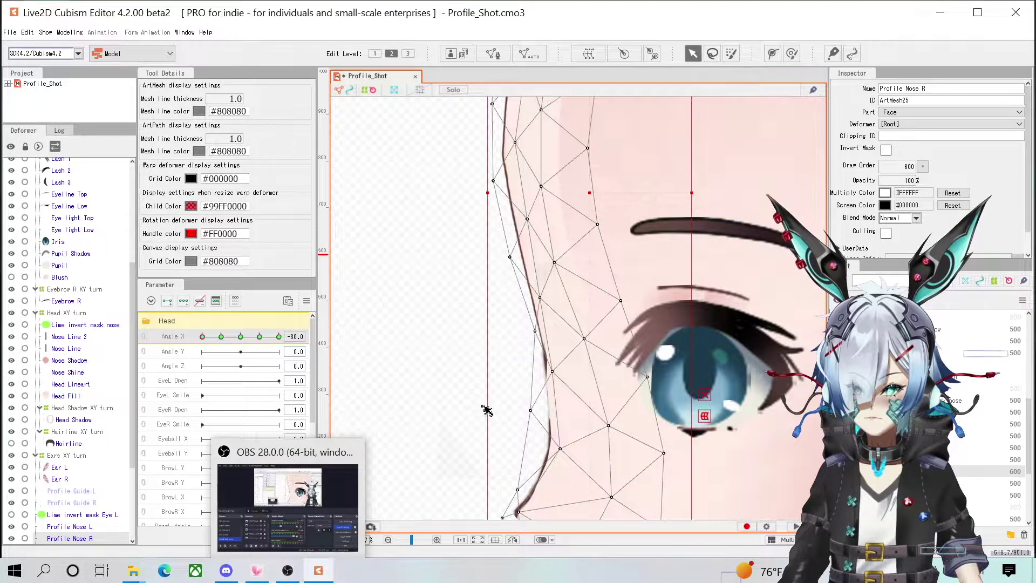
drag(532, 413, 539, 410)
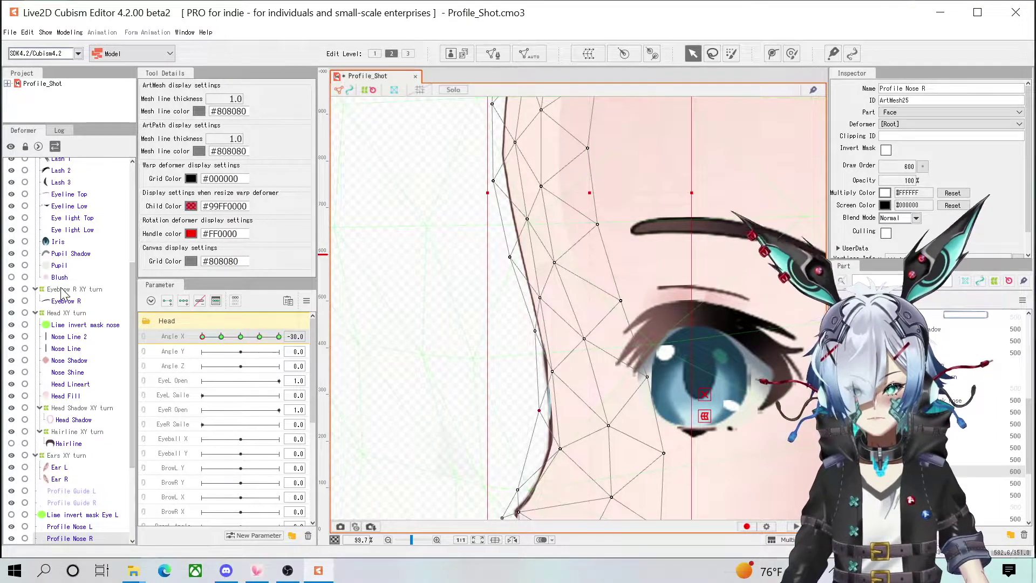
scroll(76, 312, up, 4)
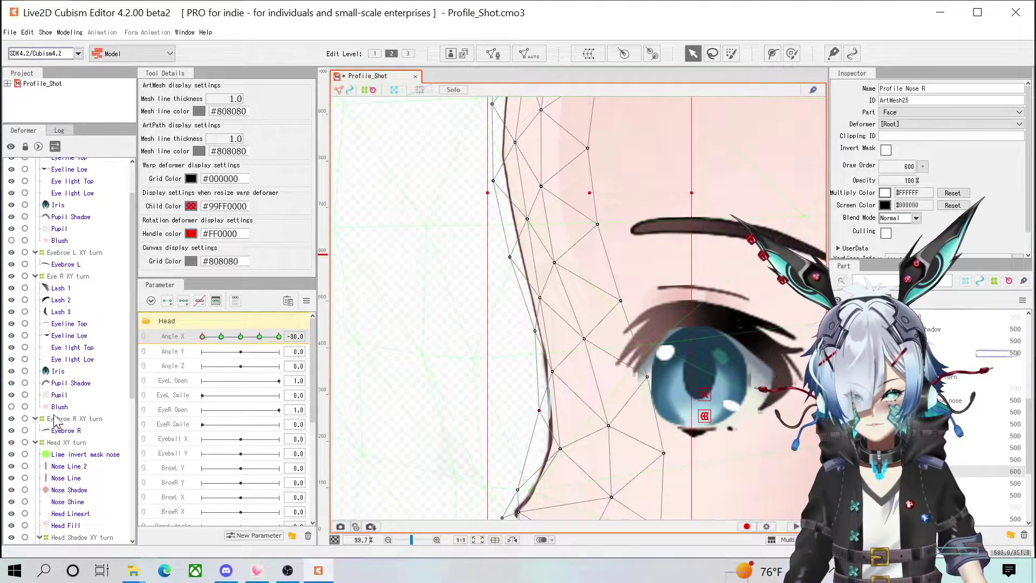
Step: Move the Eye R XY turn and Eyebrow R XY turn warps together slightly inward, behind the profile edge, at Angle X -30
scroll(41, 213, up, 2)
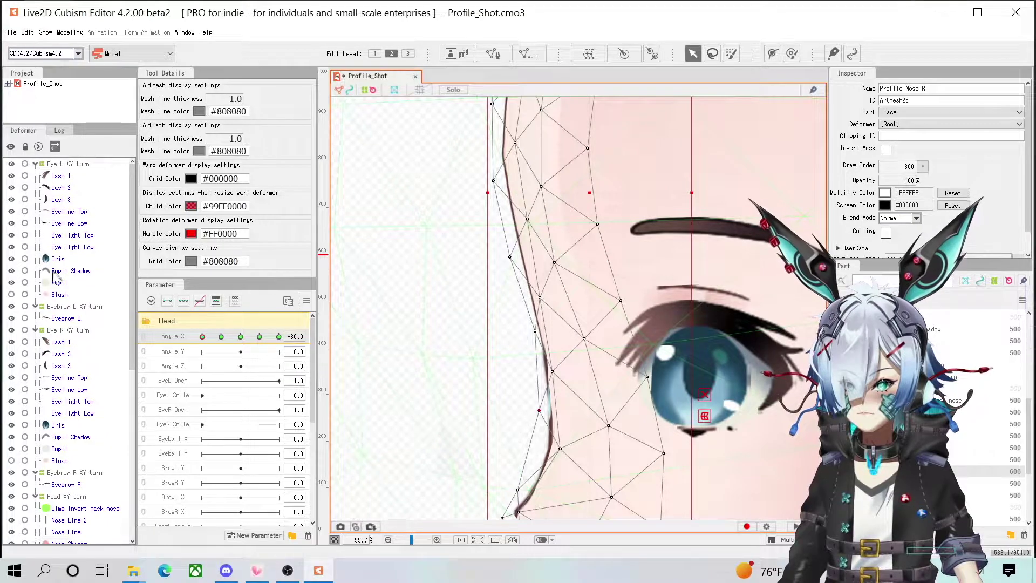
click(63, 341)
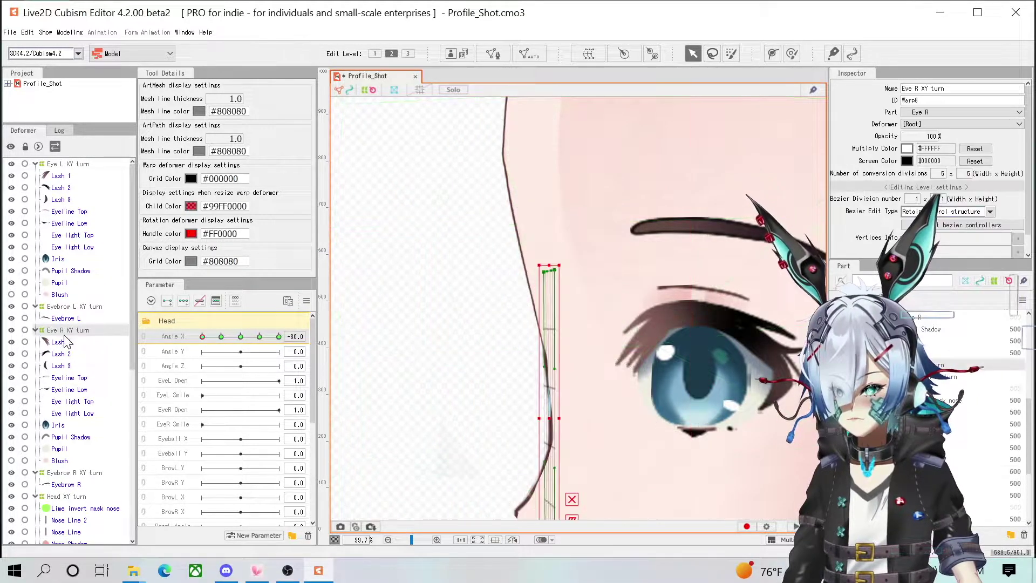
click(36, 330)
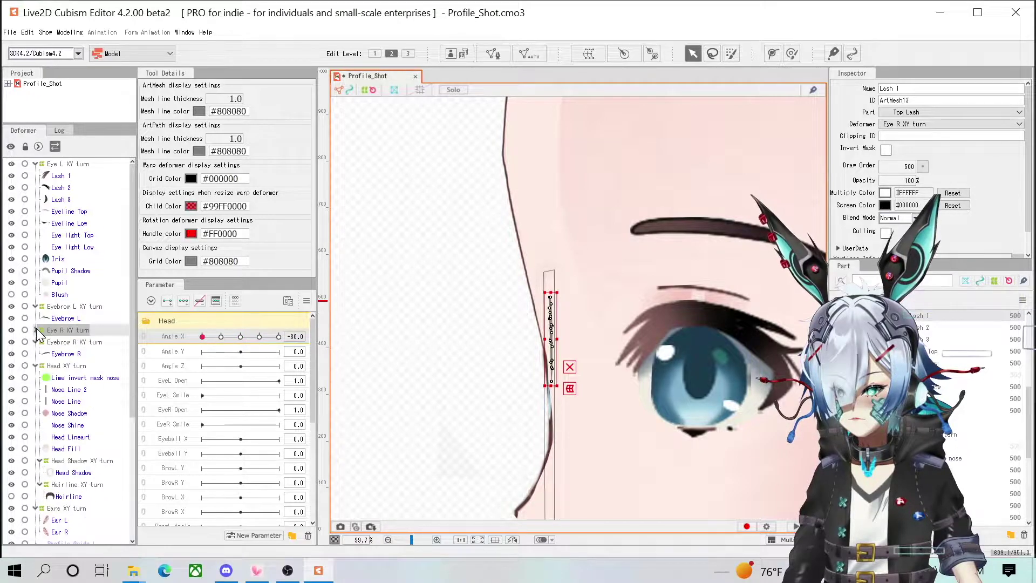
click(60, 342)
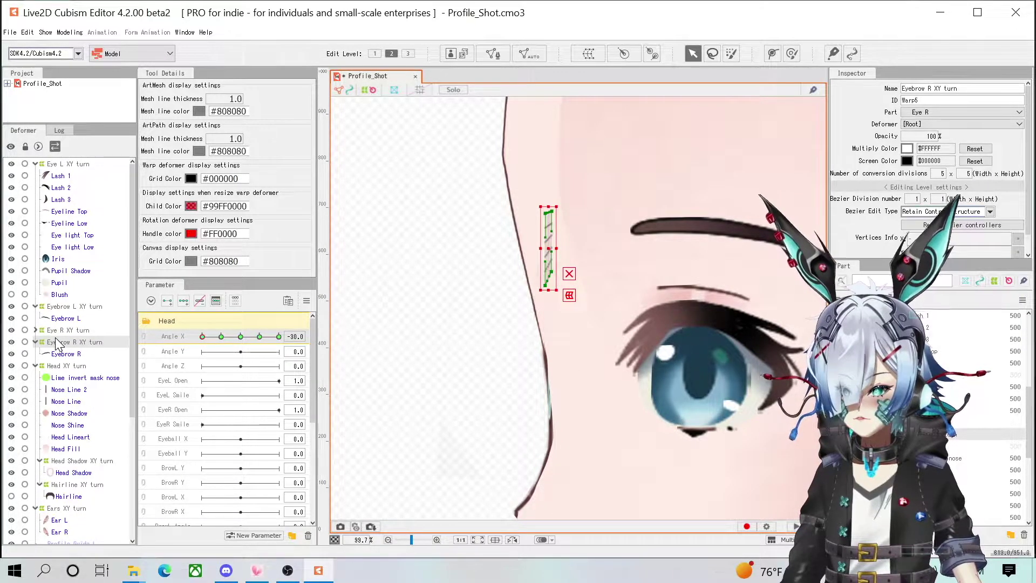
ctrl+click(67, 330)
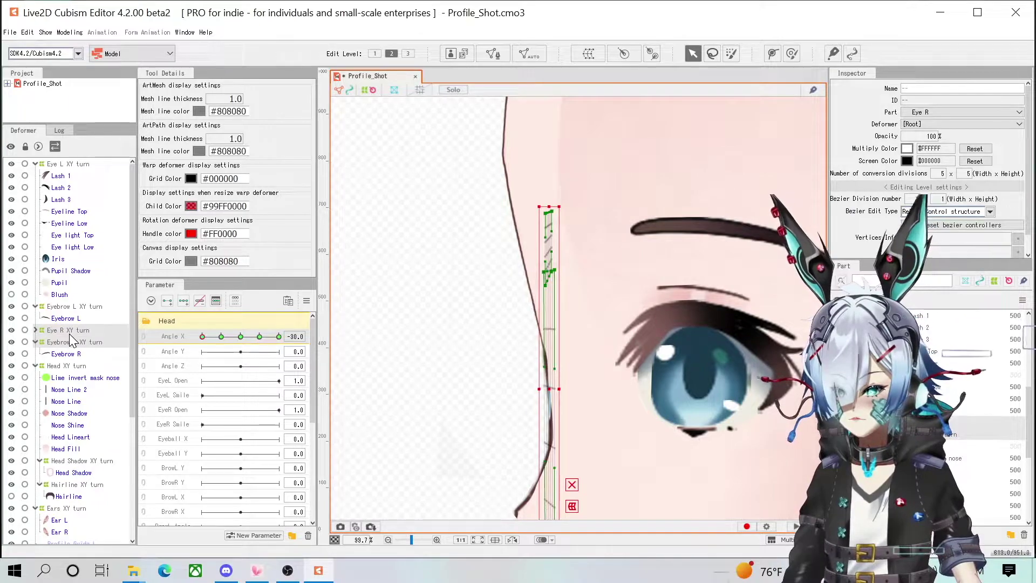
drag(550, 389, 560, 394)
click(423, 370)
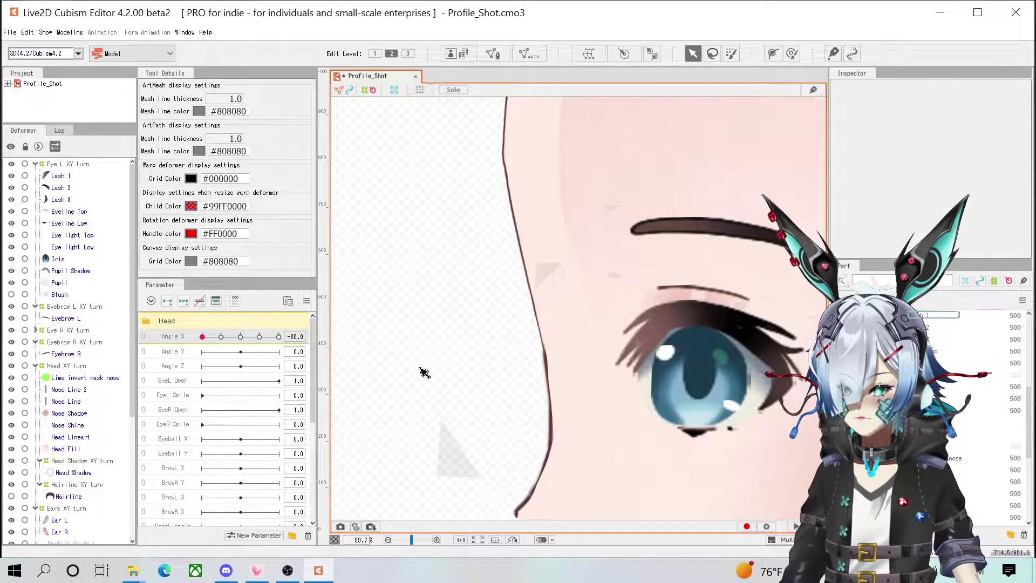
scroll(499, 280, down, 6)
scroll(614, 306, down, 1)
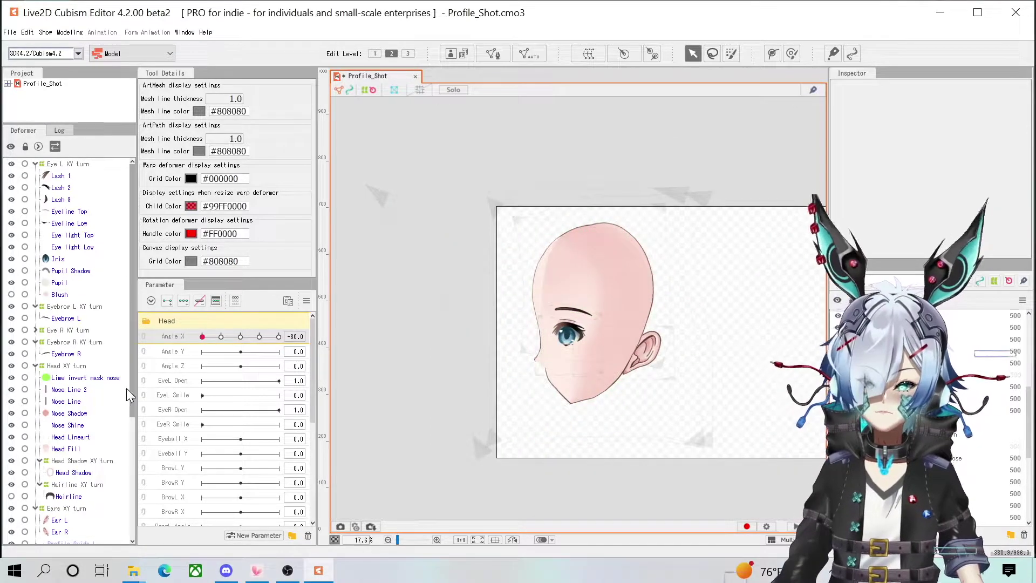
mouse_move(207, 338)
mouse_down()
mouse_move(266, 346)
mouse_move(190, 338)
mouse_move(286, 337)
mouse_move(203, 350)
mouse_up()
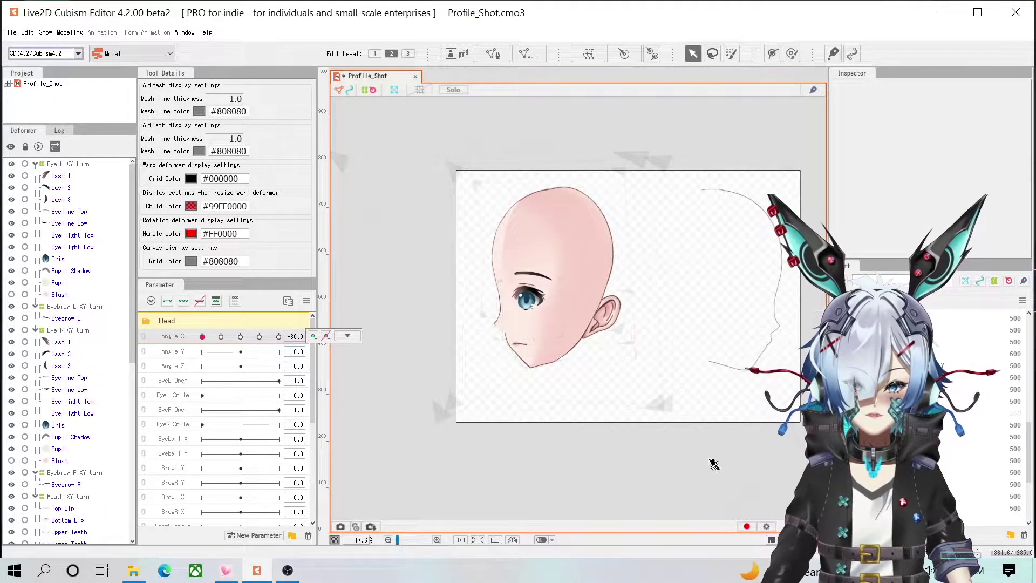
Step: Collapse the Eye L, Eyebrow L, Eye R, Eyebrow R and Mouth XY turn groups in the deformer hierarchy
scroll(981, 429, up, 2)
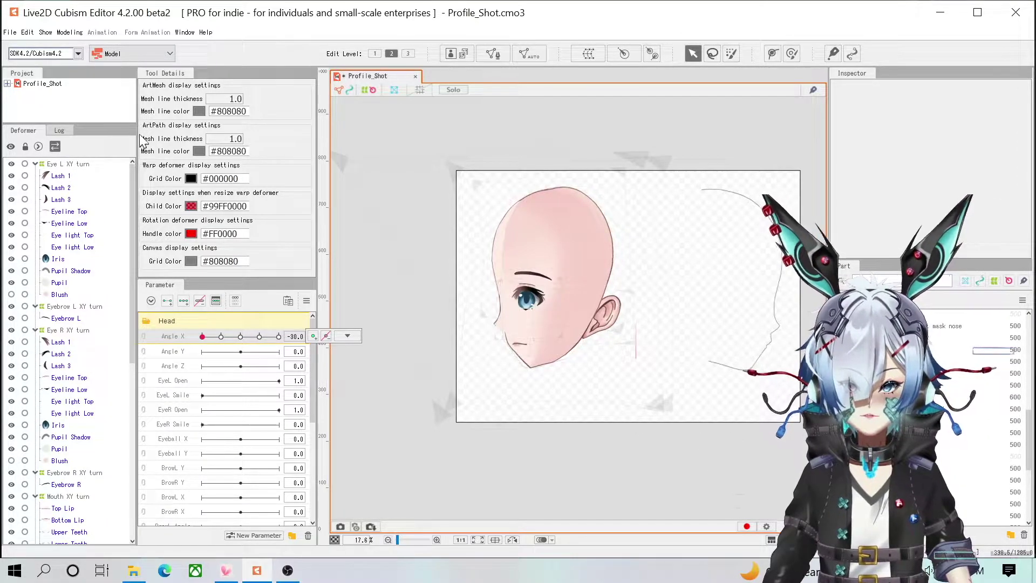
click(34, 164)
click(35, 176)
click(32, 186)
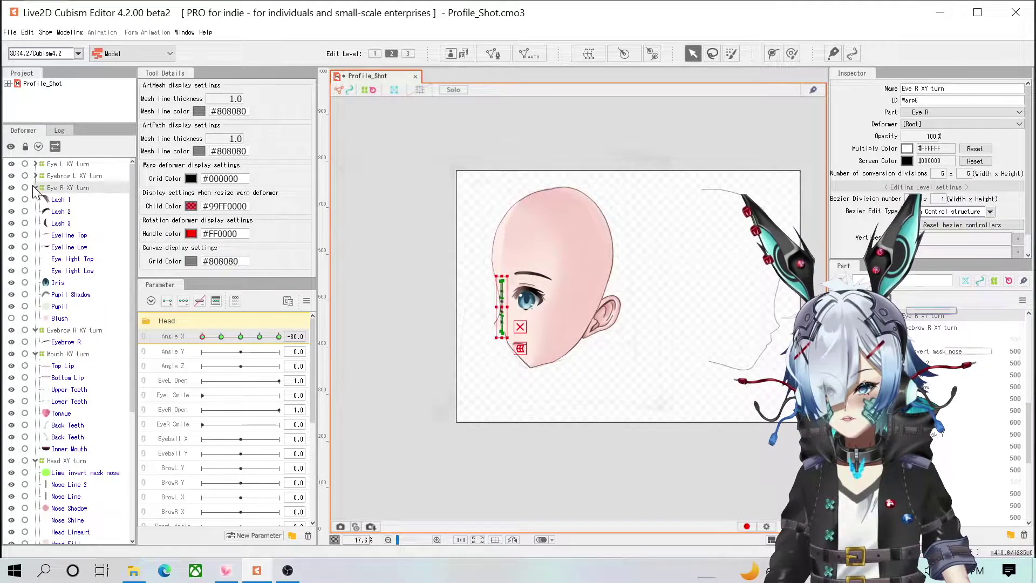
click(35, 187)
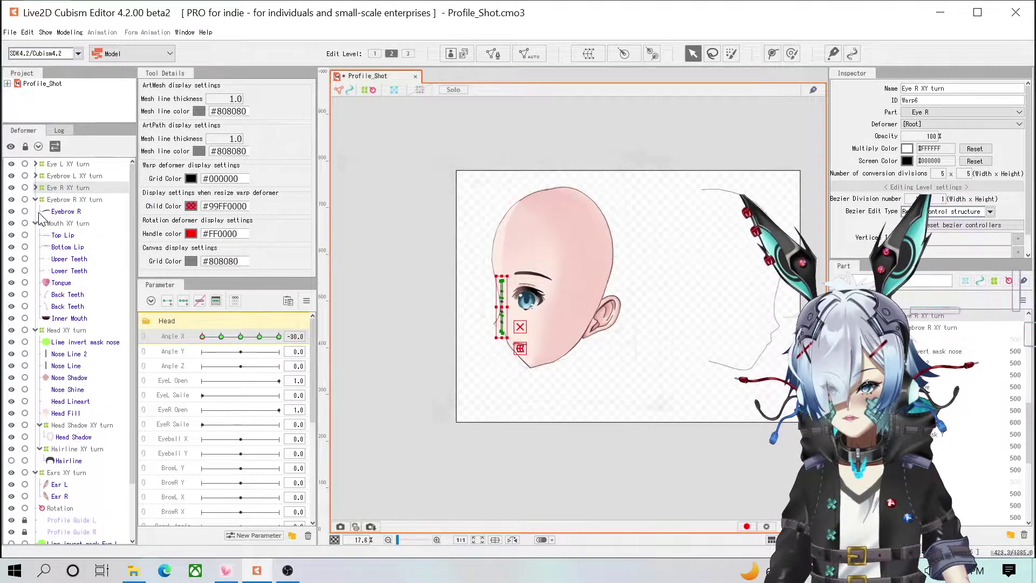
click(35, 199)
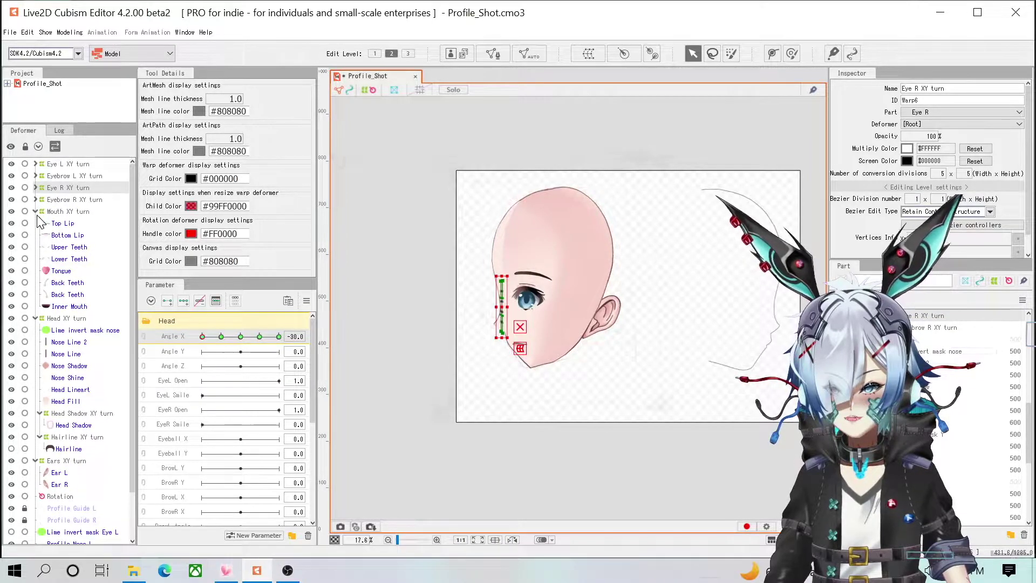
click(35, 212)
Step: Collapse the Head and Ears XY turn groups and select the Mouth, Head and Ears XY turn warps together
click(55, 211)
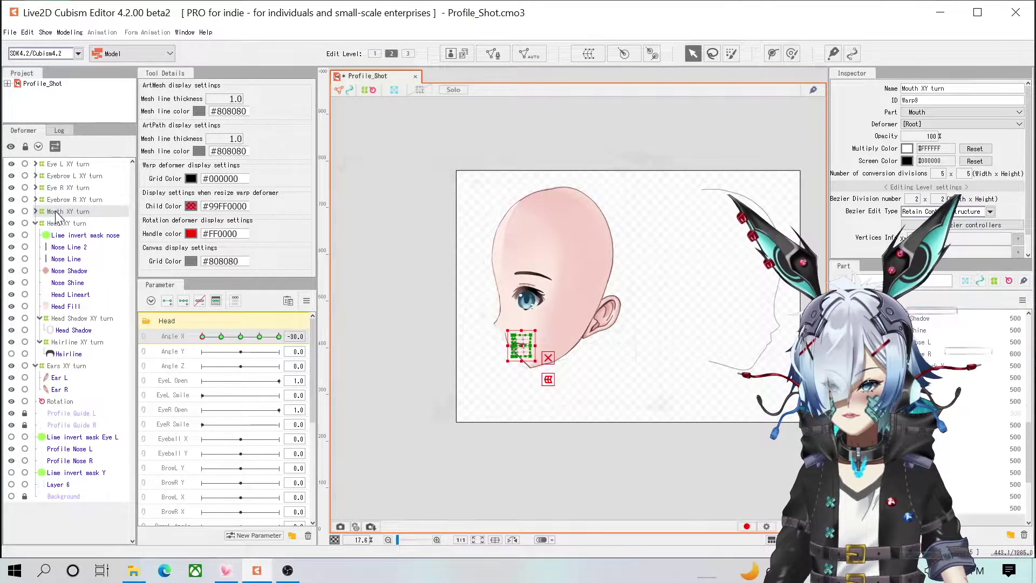
click(35, 223)
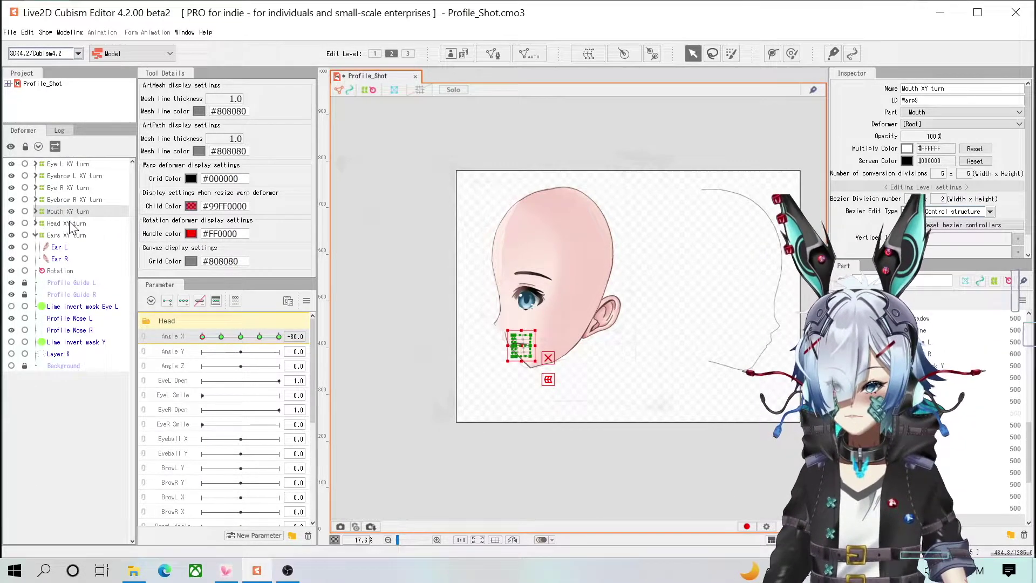
ctrl+click(69, 223)
click(35, 235)
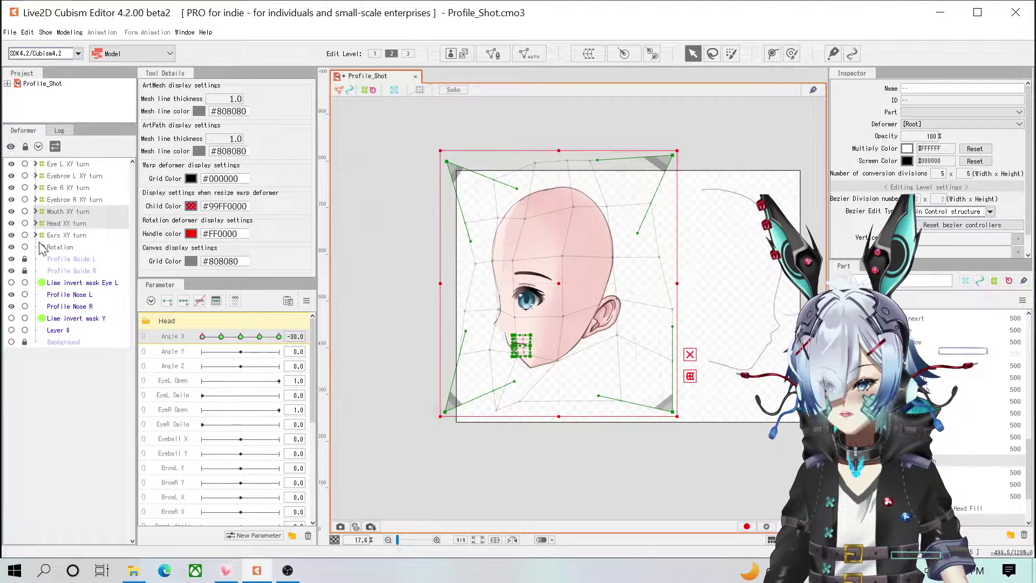
shift+click(62, 237)
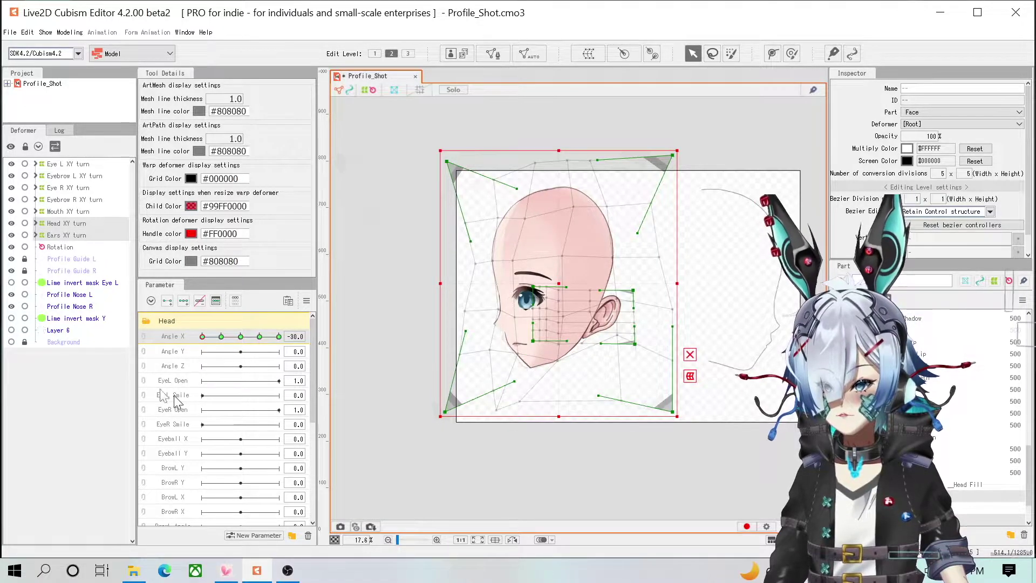
click(70, 236)
shift+click(67, 225)
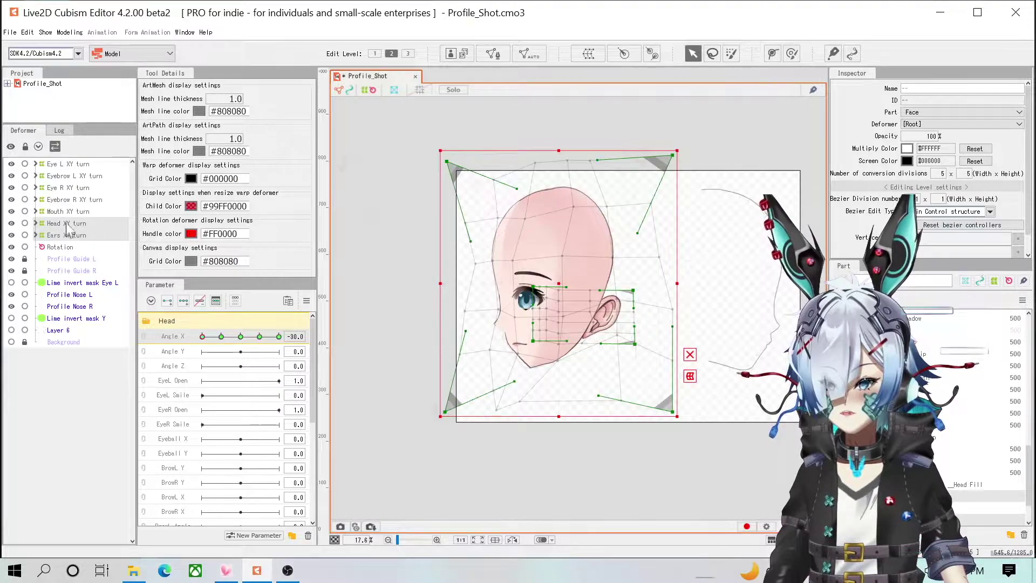
shift+click(70, 212)
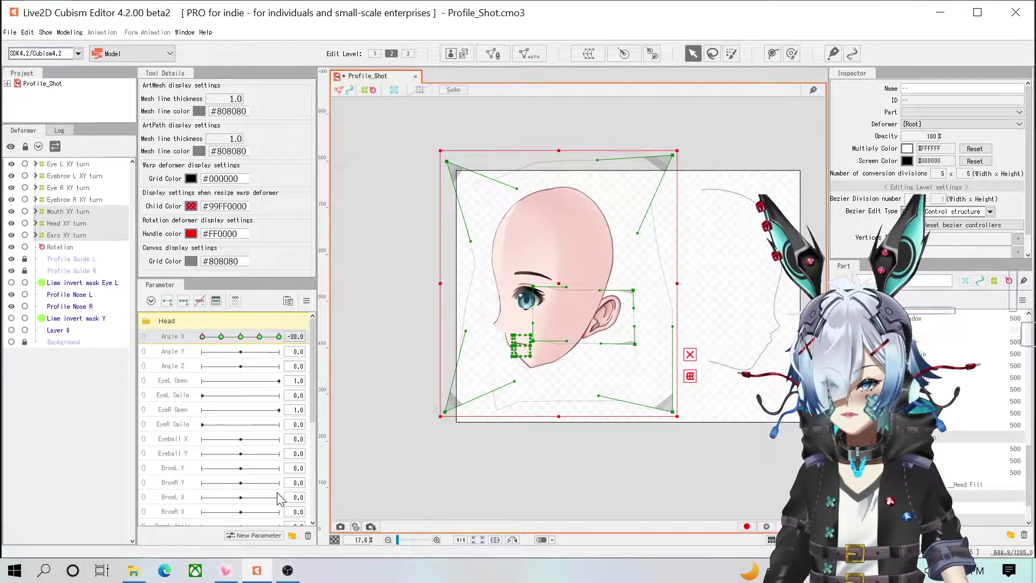
Step: Reflect the Angle X -30 motion of the Mouth, Head and Ears XY turn warps horizontally and preview it at Angle X 30
drag(207, 336, 203, 337)
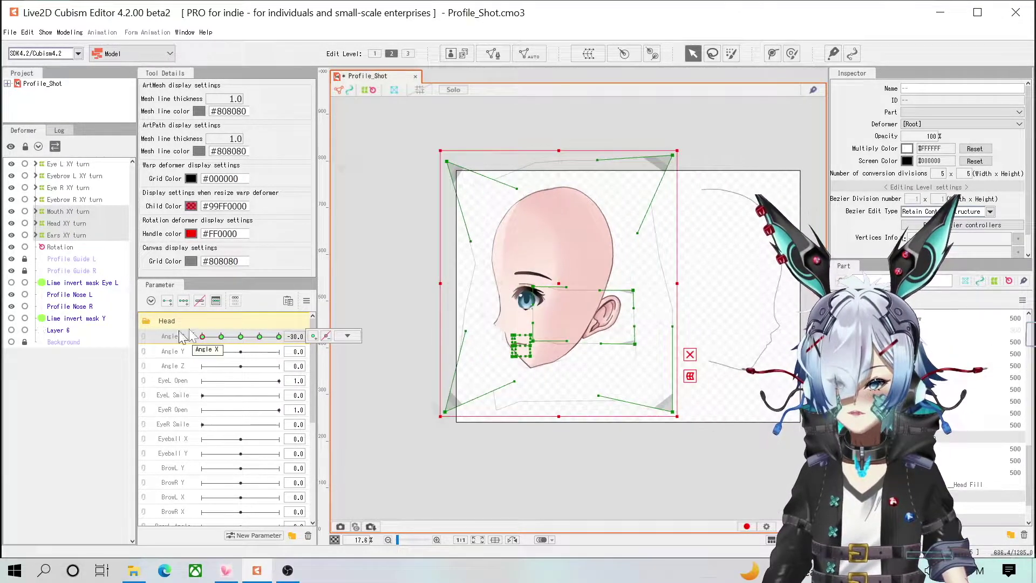
click(306, 301)
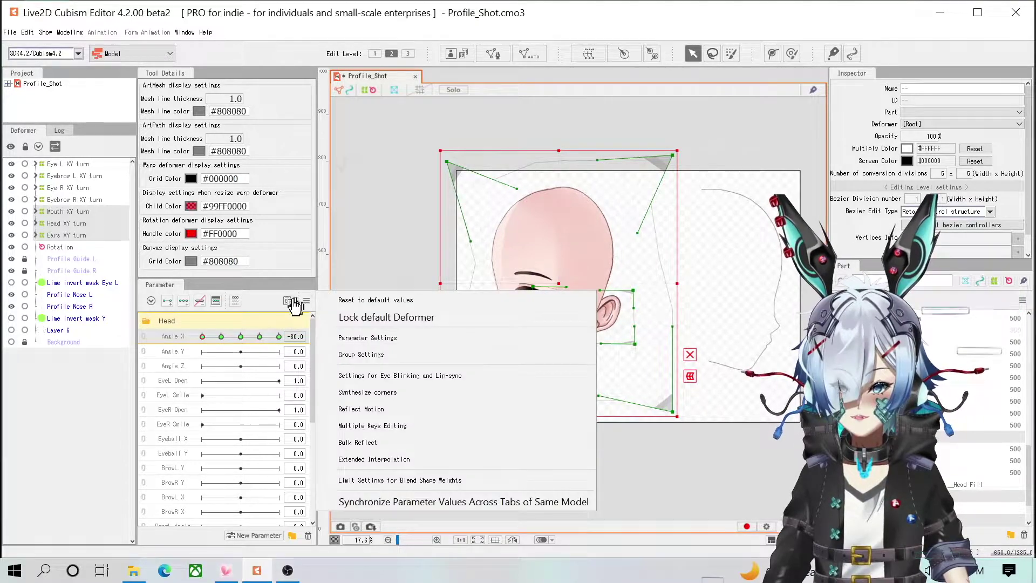
click(352, 410)
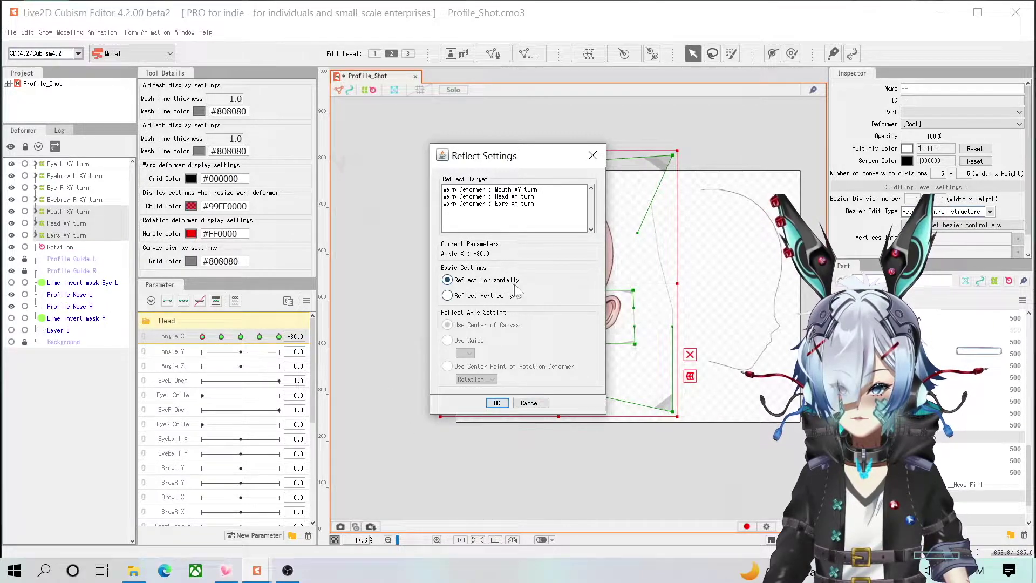
click(497, 403)
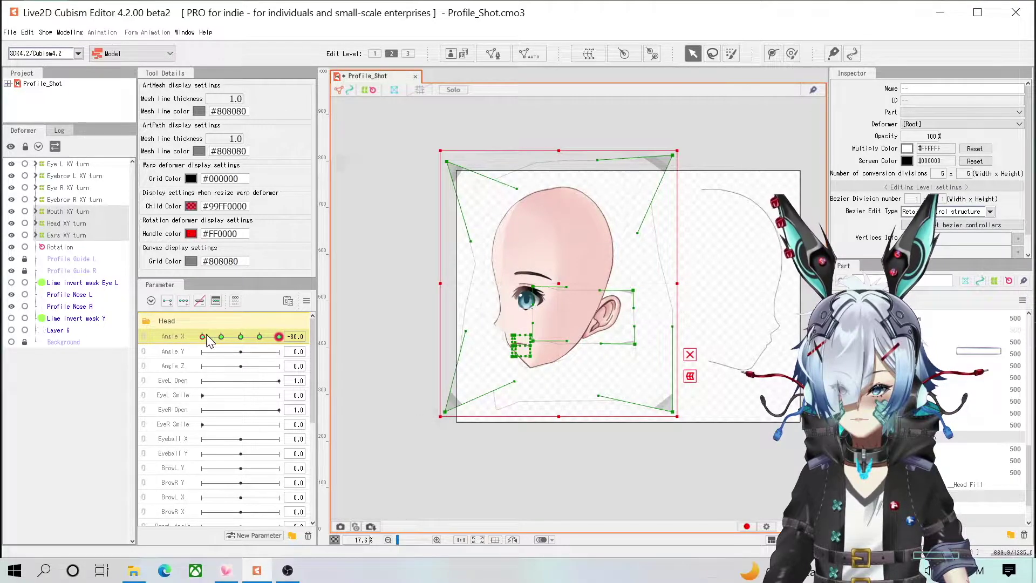
drag(202, 339, 285, 338)
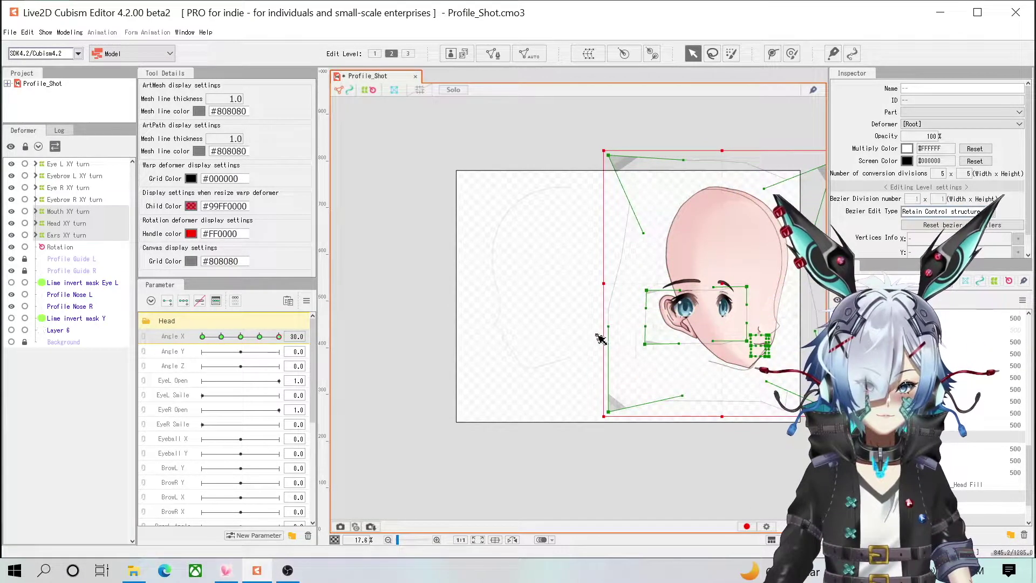
click(696, 378)
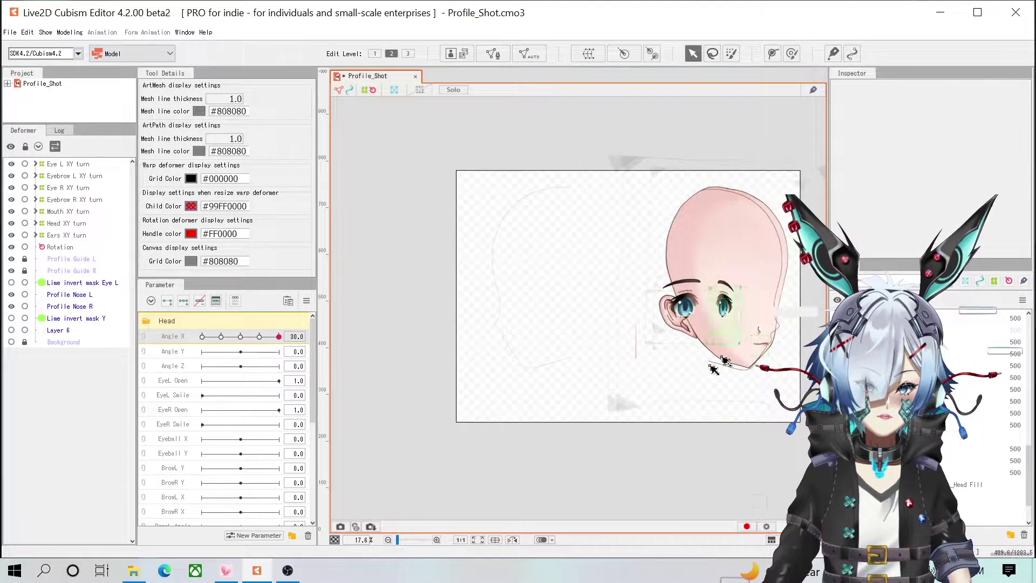
Step: Adjust the Head XY turn warp points at Angle X 30 to fit the head outline to the profile guide
scroll(699, 374, down, 2)
scroll(704, 367, up, 4)
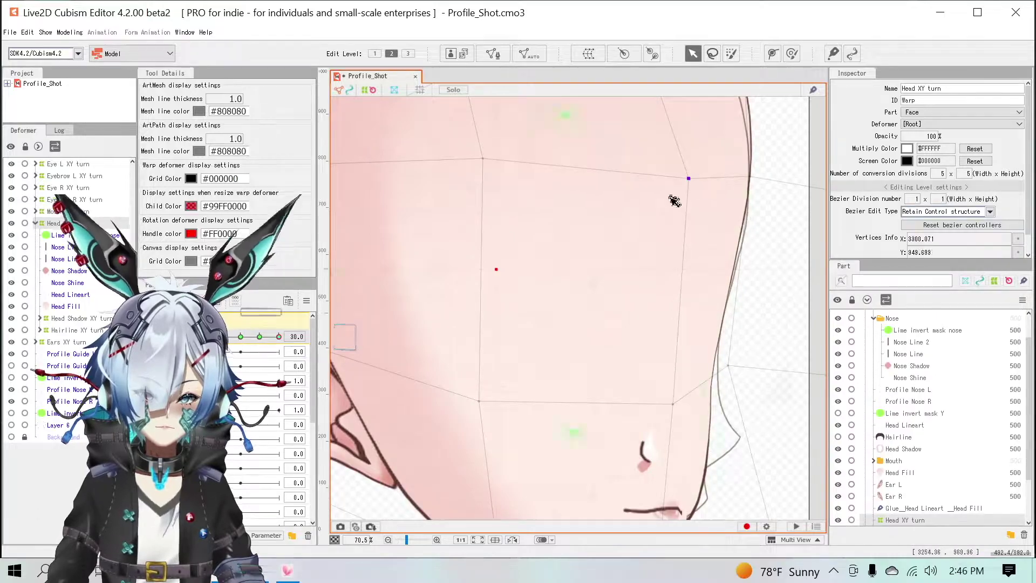
click(663, 260)
scroll(719, 134, down, 2)
click(618, 275)
scroll(628, 283, down, 3)
click(740, 231)
scroll(582, 323, up, 2)
Step: Shift the eye and eyebrow XY turn warps toward the profile side of the face at Angle X 30
click(583, 323)
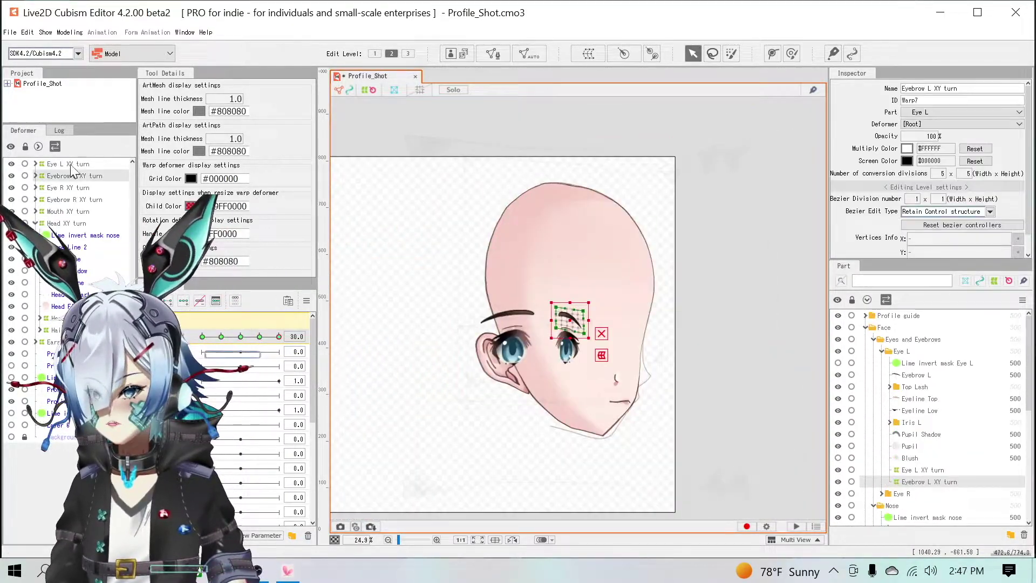
click(593, 345)
click(689, 426)
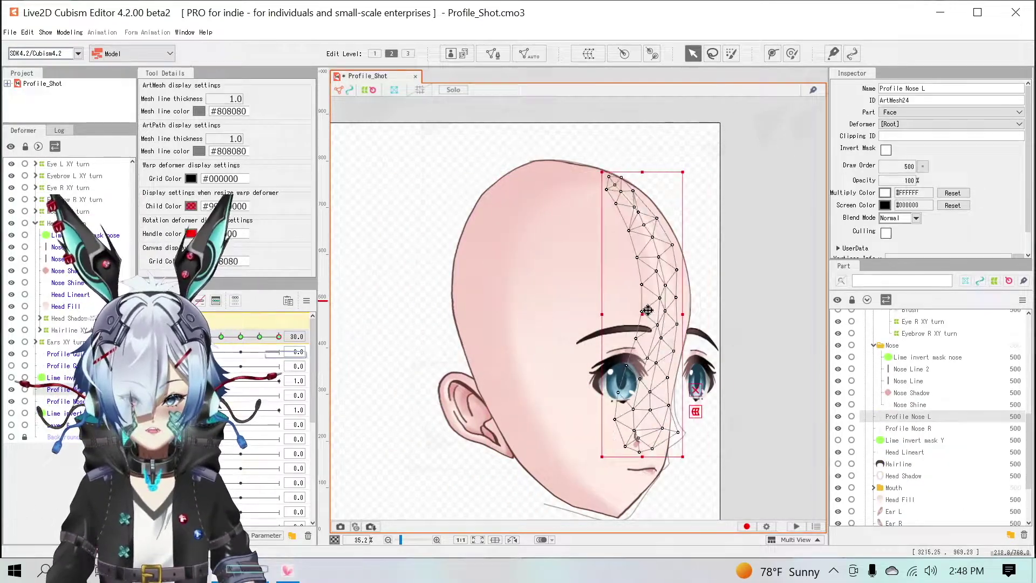
Step: Reposition the Profile Nose L mesh vertices along the forehead and nose bridge to follow the profile at Angle X 30
scroll(689, 426, up, 4)
scroll(689, 426, down, 2)
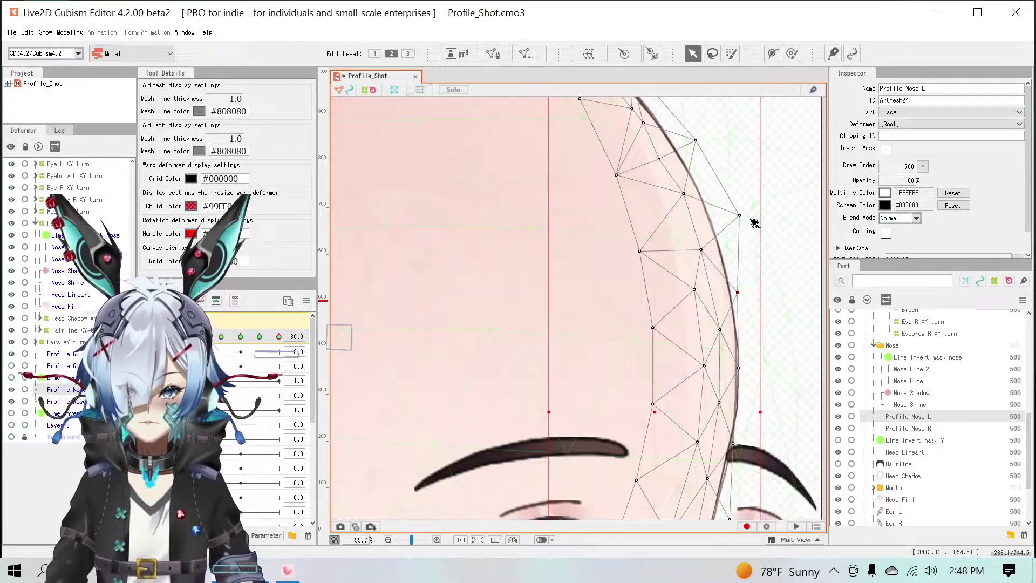
click(711, 355)
scroll(711, 356, down, 2)
Step: Fit the nose invert mask, both nose lines and the Nose Shadow to the profile nose at Angle X 30
click(572, 270)
scroll(649, 289, up, 2)
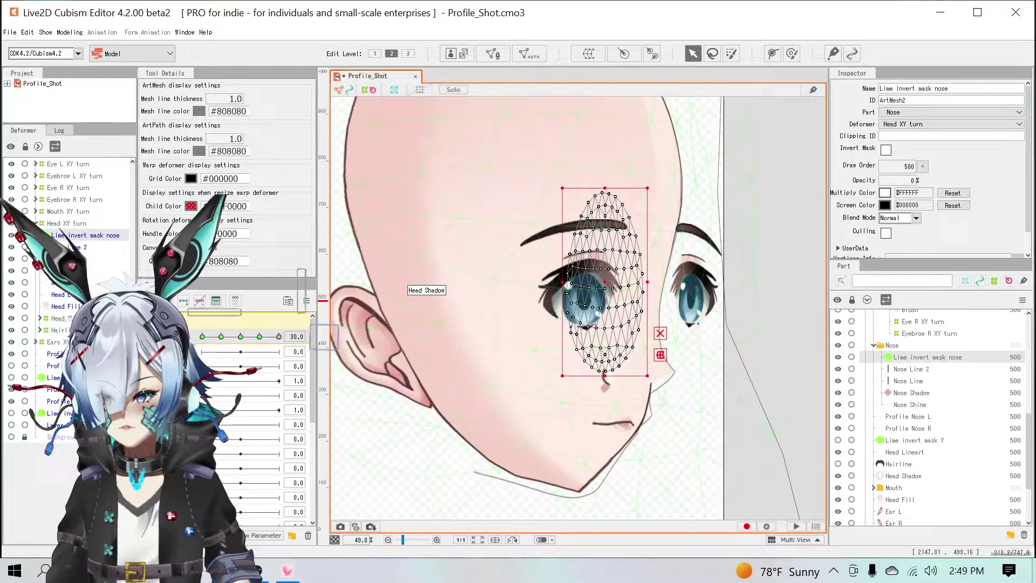
scroll(654, 381, up, 4)
click(628, 397)
scroll(636, 221, down, 5)
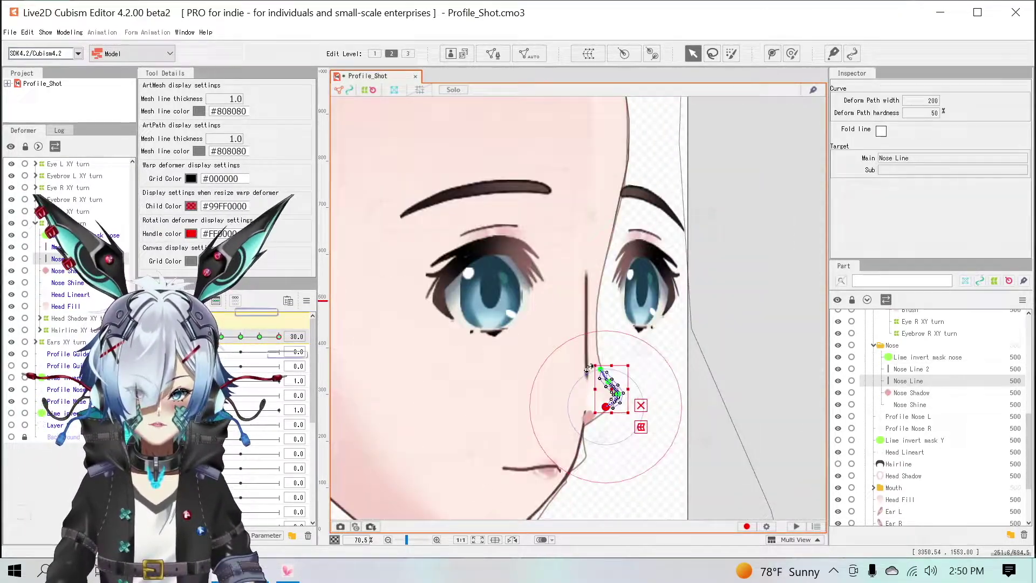
ctrl+click(911, 369)
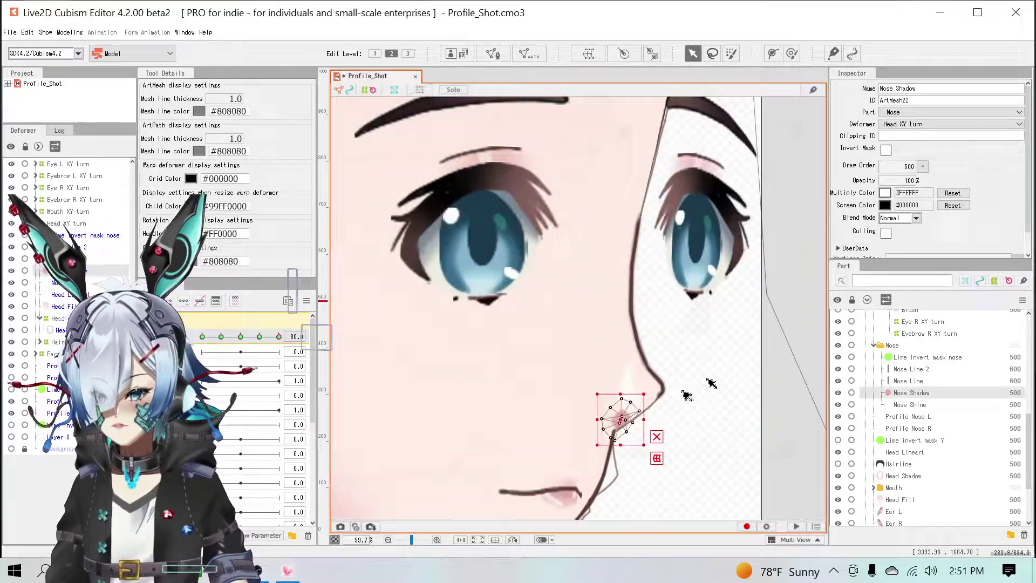
scroll(631, 259, up, 5)
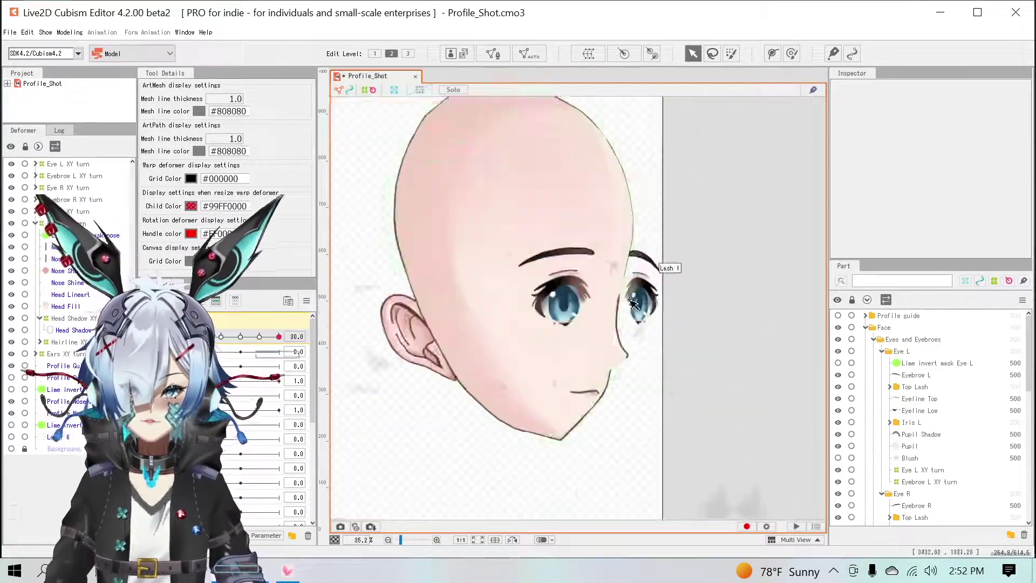
Step: Narrow the Eye L and Eyebrow L XY turn warps behind the profile edge and raise the nose parts' draw order to 600 at Angle X 30
scroll(679, 299, up, 5)
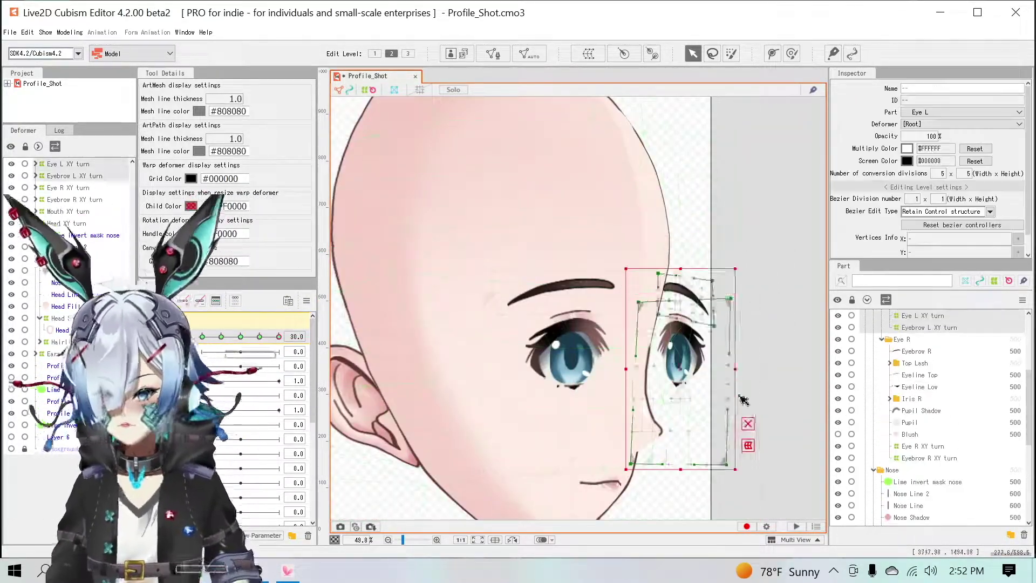
scroll(664, 323, up, 4)
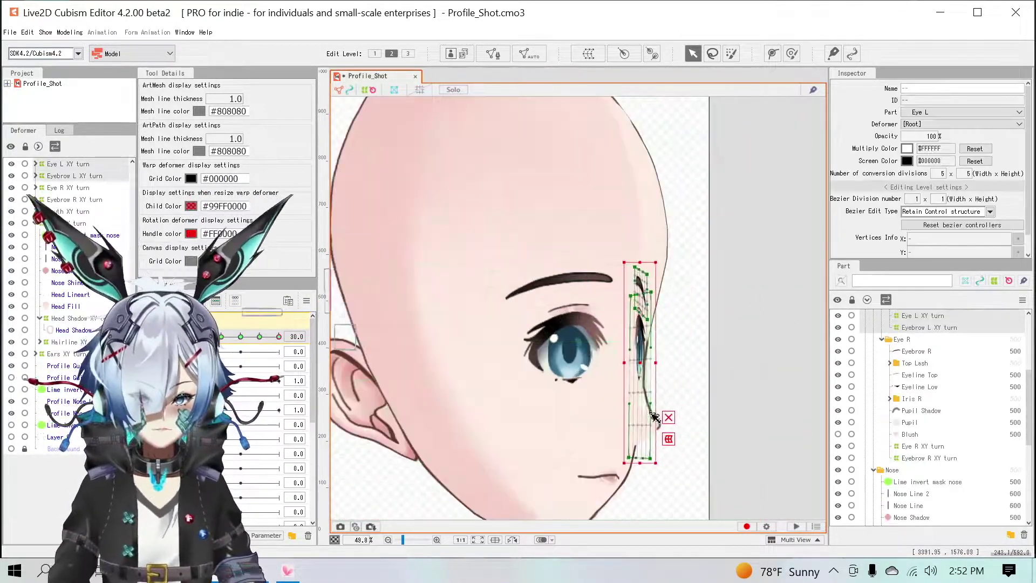
click(923, 166)
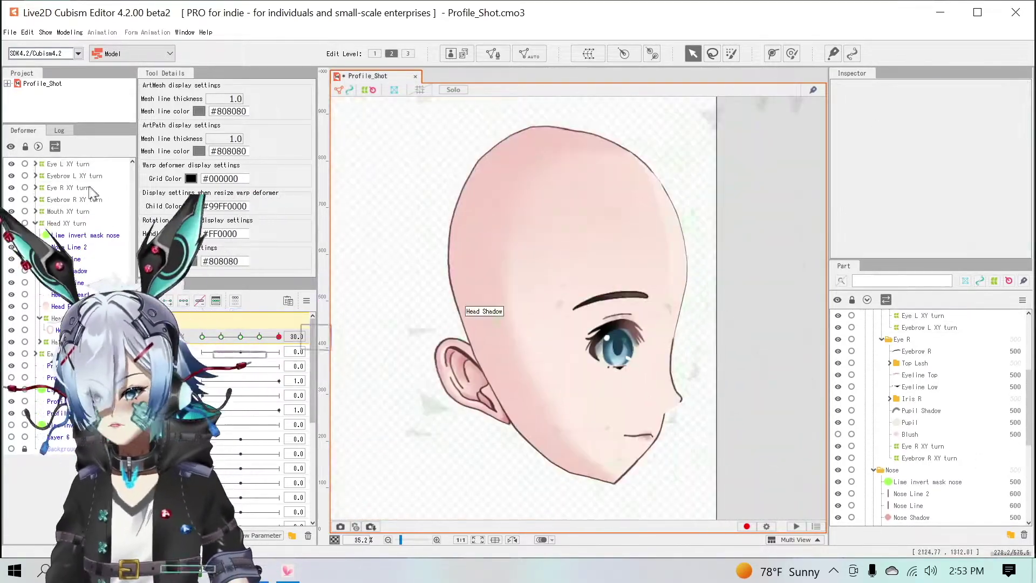
scroll(598, 368, up, 3)
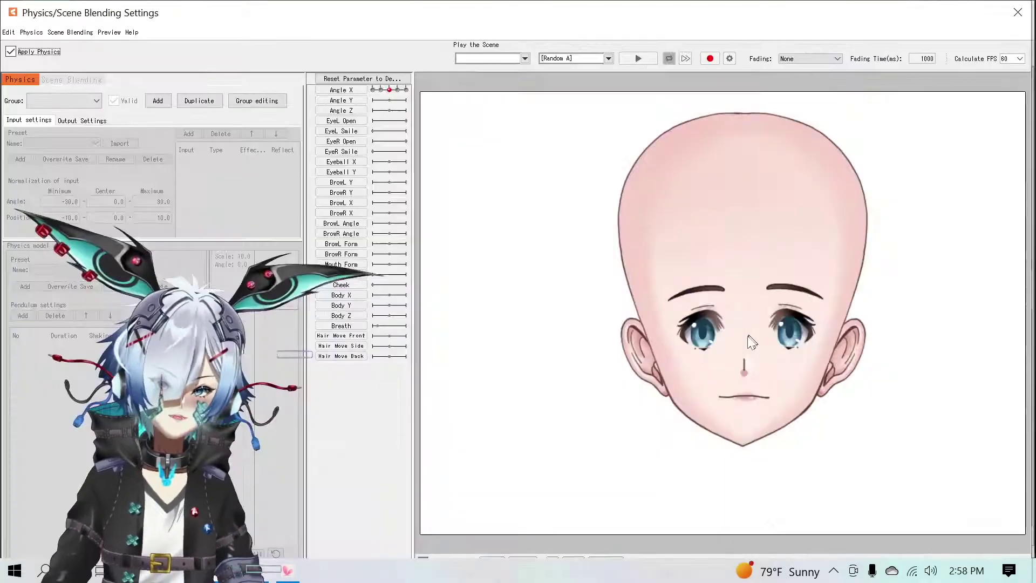
Step: Preview the head turning from side to side in the physics settings window to check both profile views
drag(922, 326, 817, 363)
drag(889, 356, 1027, 361)
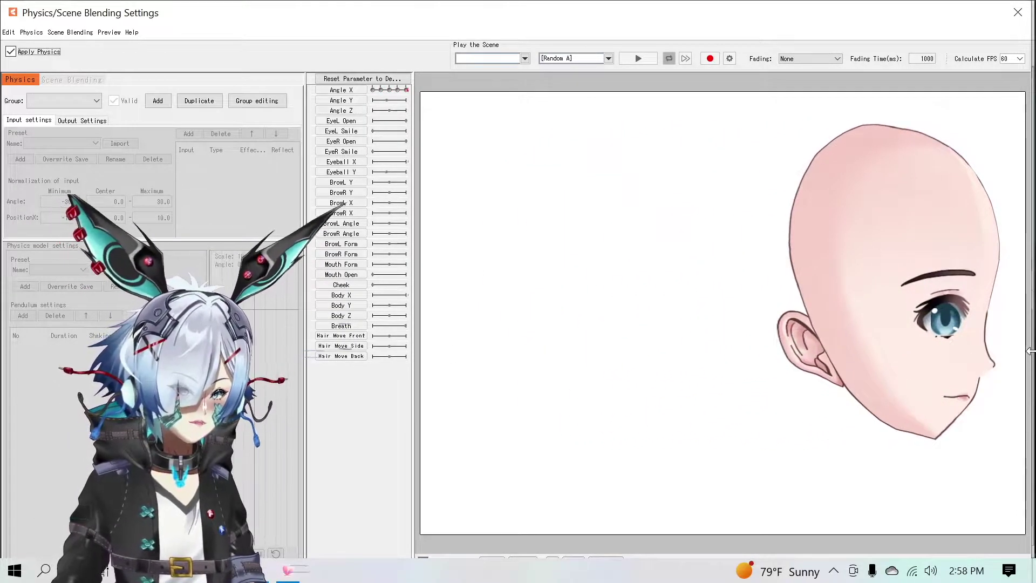
drag(979, 372, 380, 343)
drag(485, 340, 974, 327)
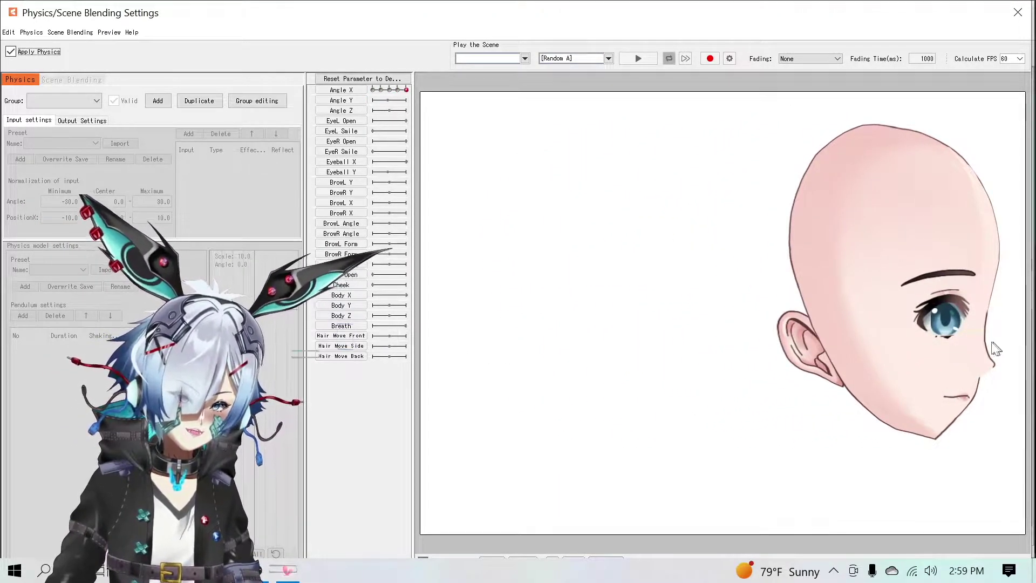
drag(902, 359, 502, 346)
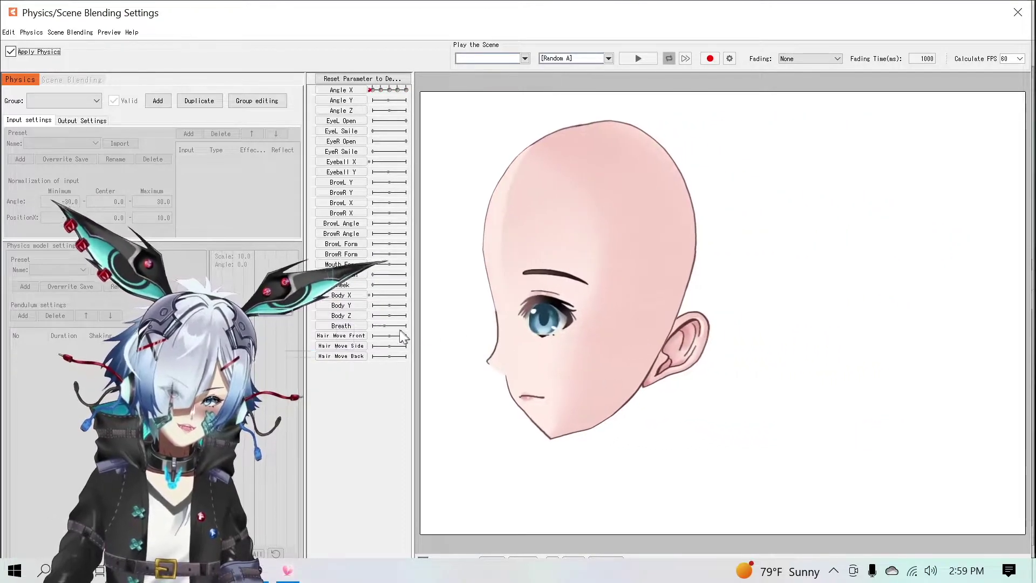
drag(422, 336, 383, 371)
drag(548, 393, 360, 362)
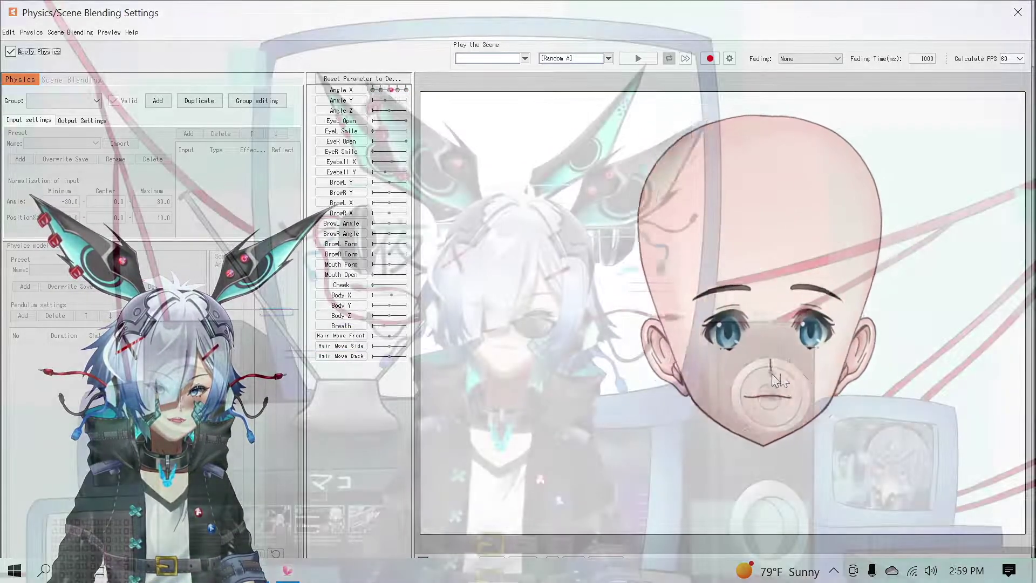